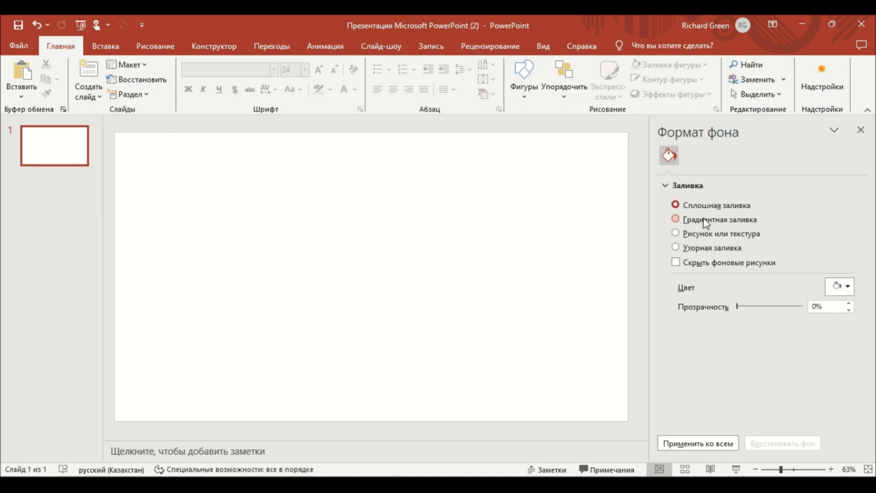
# Step: Make the slide background a linear gradient with just two dark charcoal grey stops
pyautogui.click(705, 223)
pyautogui.moveTo(785, 380); pyautogui.dragTo(776, 379)
pyautogui.click(846, 379)
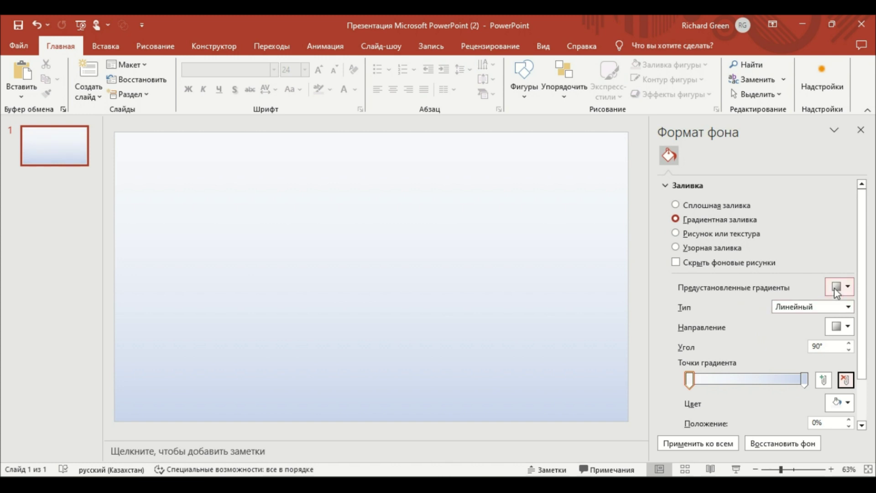
pyautogui.click(841, 405)
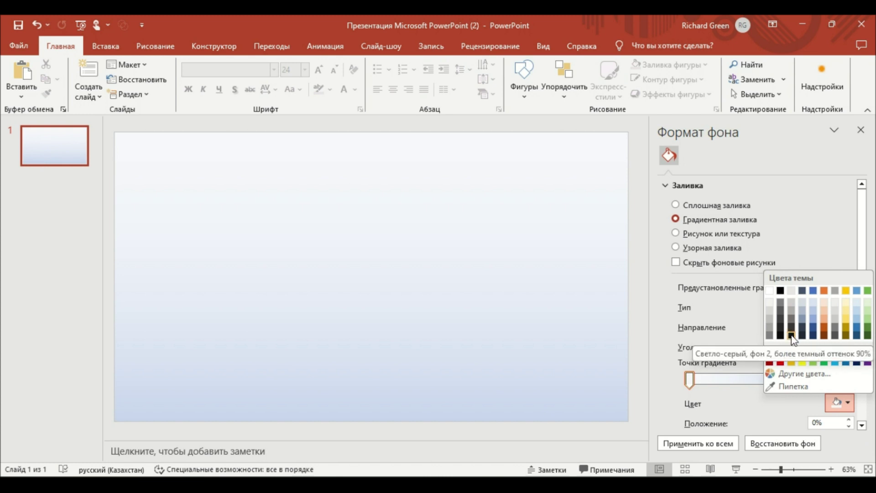
pyautogui.click(791, 336)
pyautogui.click(804, 379)
pyautogui.click(841, 403)
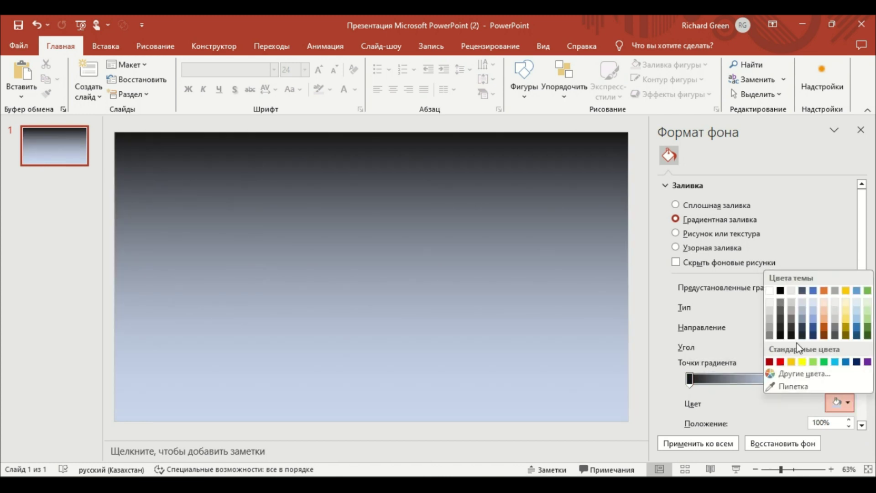
pyautogui.click(792, 330)
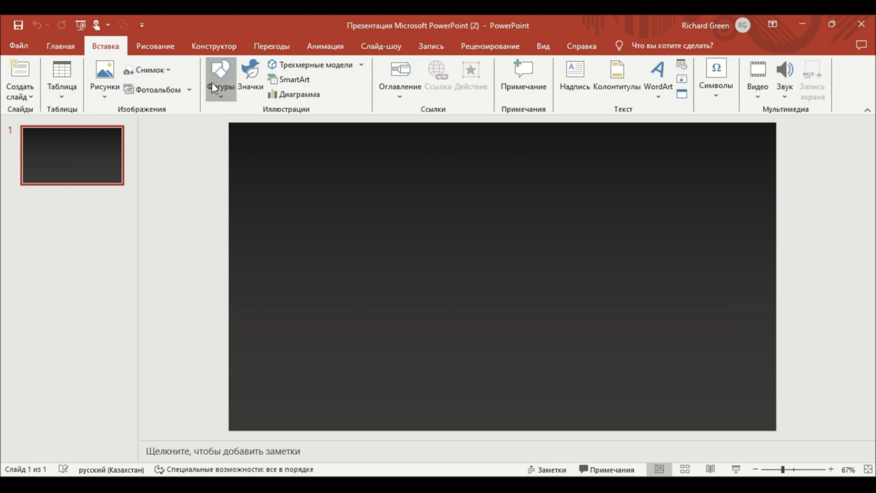
pyautogui.click(214, 87)
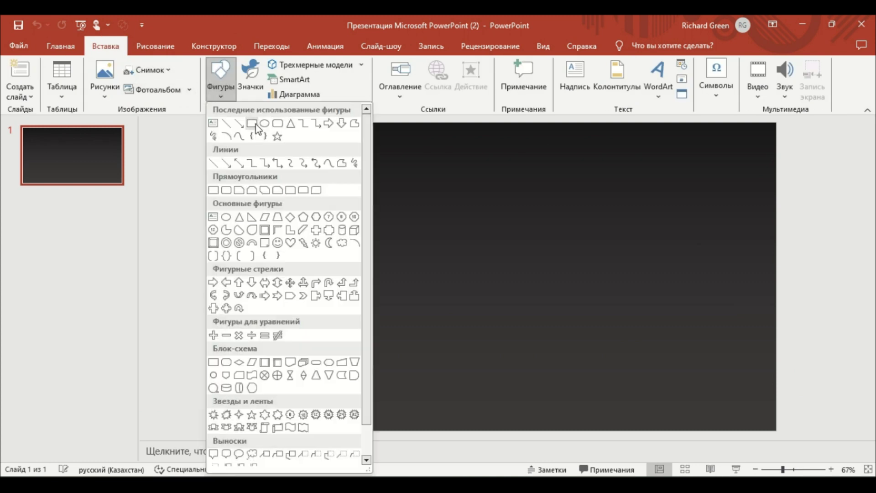
# Step: Draw a rectangle covering the whole slide
pyautogui.click(254, 124)
pyautogui.moveTo(337, 177)
pyautogui.mouseDown()
pyautogui.moveTo(778, 426)
pyautogui.moveTo(228, 122)
pyautogui.mouseUp()
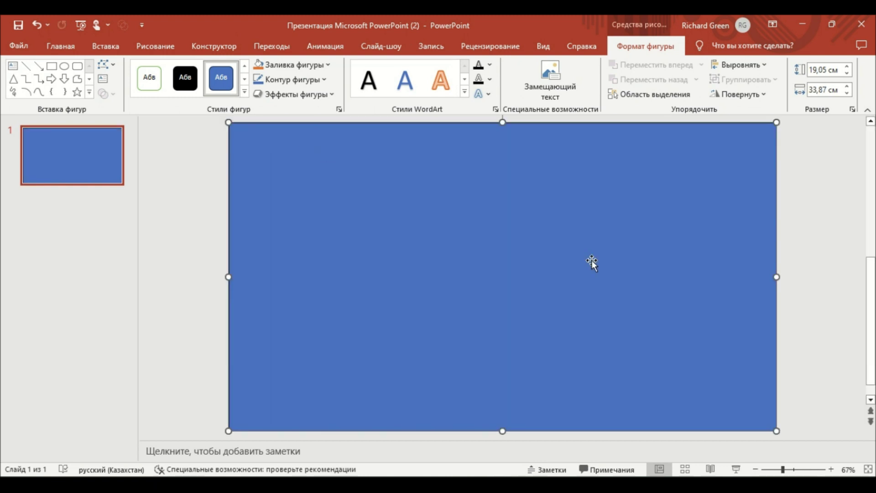
pyautogui.rightClick(593, 260)
pyautogui.click(645, 448)
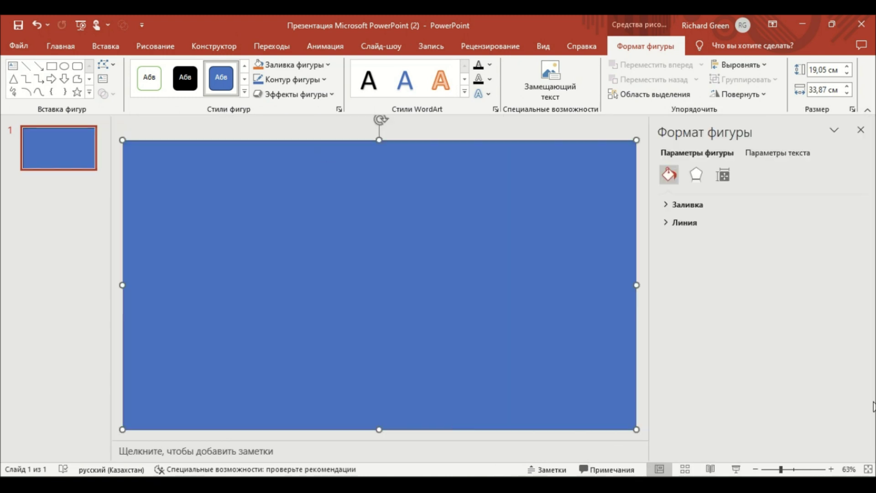
# Step: Fill the rectangle with a two-stop dark grey gradient and centre it over the slide
pyautogui.click(679, 204)
pyautogui.click(703, 253)
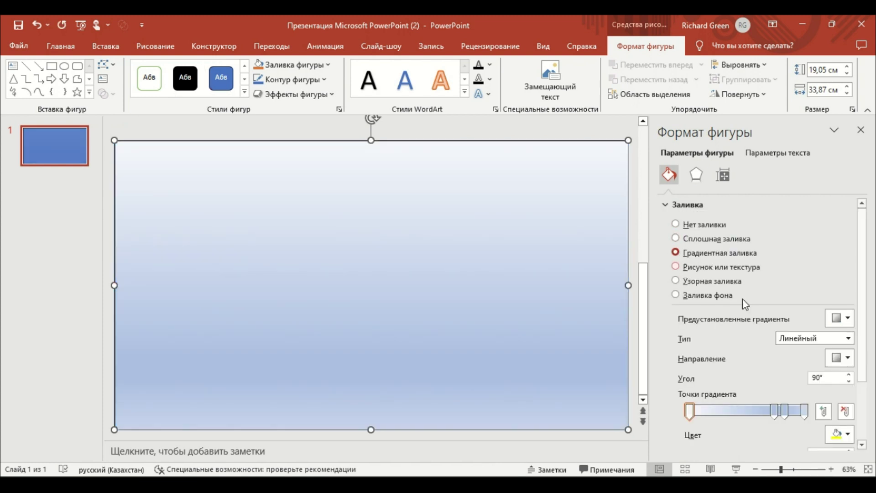
pyautogui.click(789, 417)
pyautogui.moveTo(788, 416)
pyautogui.mouseDown()
pyautogui.moveTo(776, 408)
pyautogui.moveTo(824, 410)
pyautogui.mouseUp()
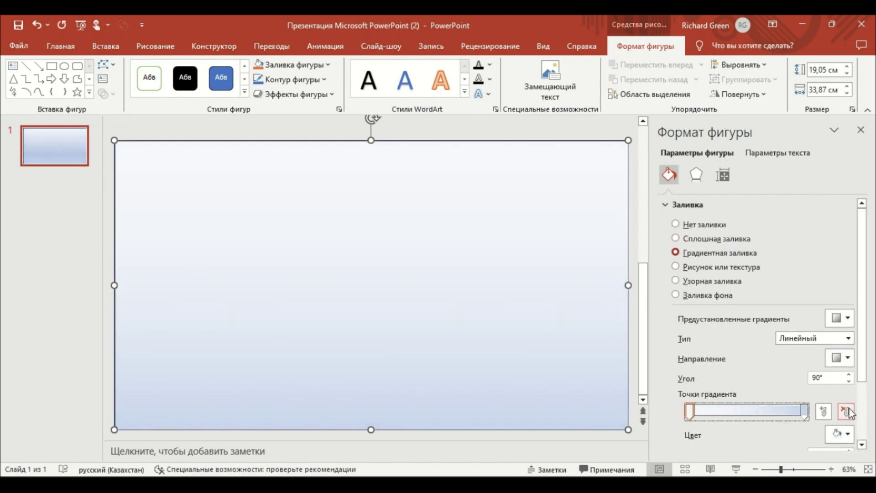
pyautogui.click(838, 437)
pyautogui.click(791, 367)
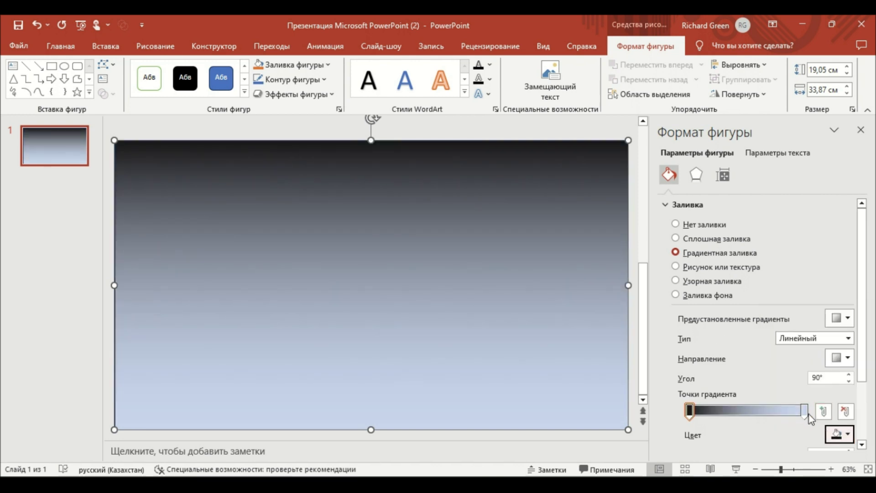
pyautogui.click(838, 437)
pyautogui.click(790, 361)
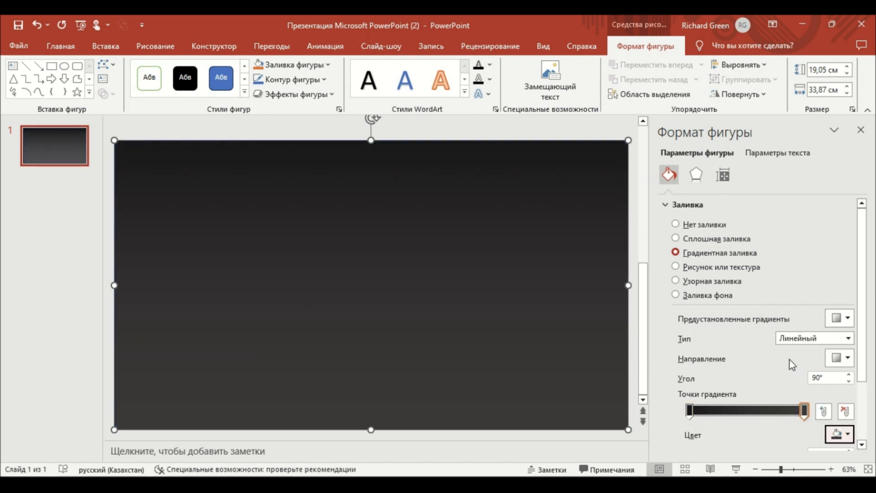
pyautogui.click(860, 130)
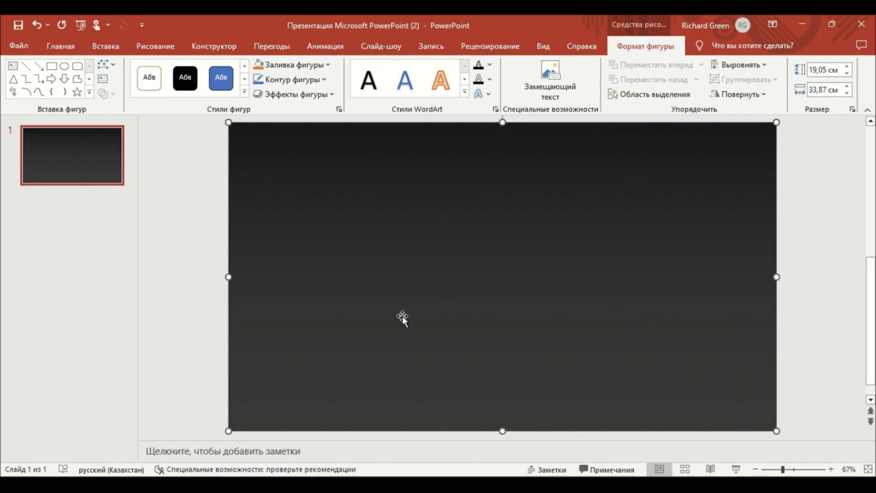
pyautogui.moveTo(485, 319)
pyautogui.mouseDown()
pyautogui.moveTo(392, 320)
pyautogui.moveTo(411, 326)
pyautogui.mouseUp()
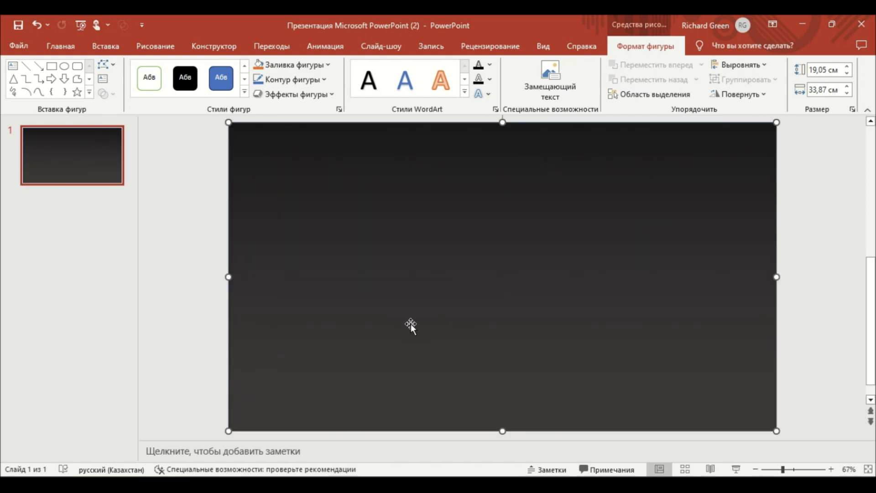
# Step: Add a text box with a '1' in the lower left and enlarge it to 66 pt
pyautogui.click(105, 46)
pyautogui.click(579, 85)
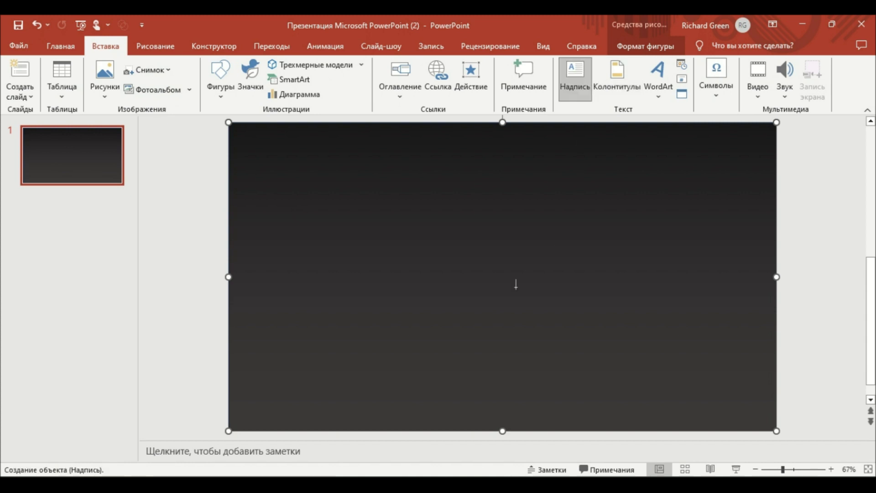
pyautogui.moveTo(345, 379); pyautogui.dragTo(345, 379)
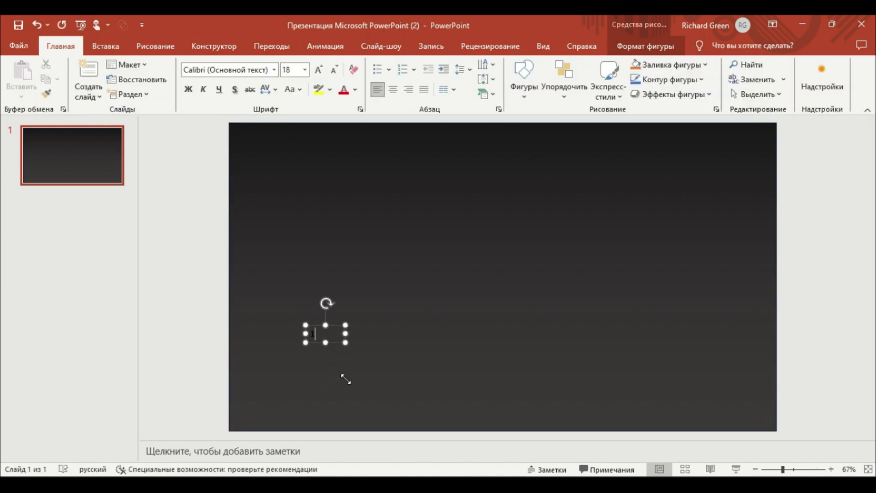
pyautogui.write('1')
pyautogui.click(325, 75)
pyautogui.click(325, 75)
pyautogui.click(324, 73)
pyautogui.click(324, 72)
pyautogui.click(323, 72)
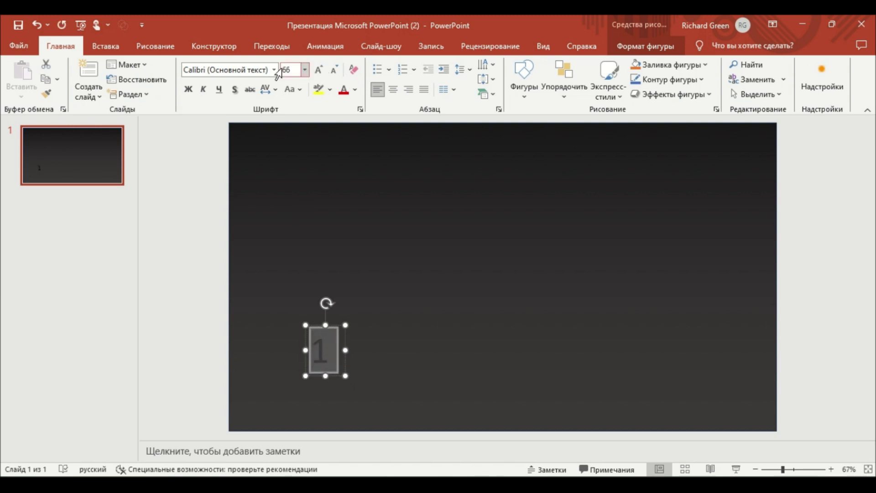
# Step: Set the '1' to Bahnschrift SemiBold with a white text fill and narrow its box
pyautogui.click(275, 70)
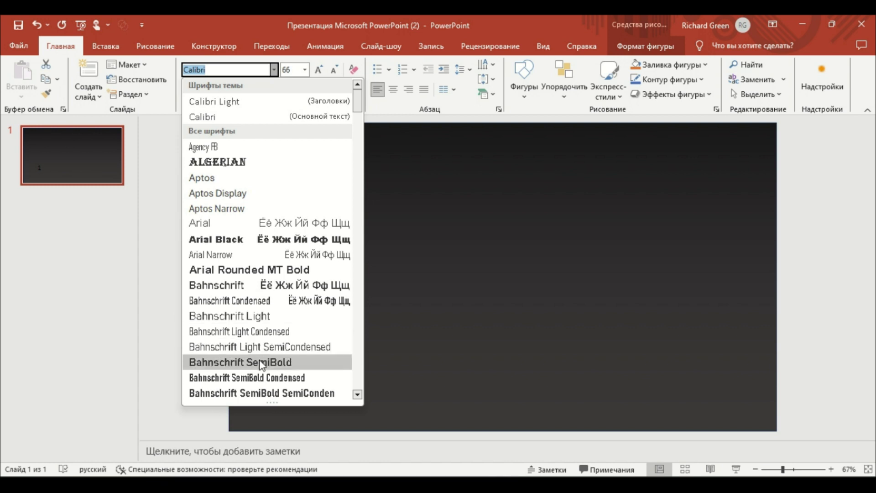
pyautogui.click(260, 361)
pyautogui.click(645, 45)
pyautogui.click(490, 64)
pyautogui.click(478, 94)
pyautogui.moveTo(347, 350); pyautogui.dragTo(339, 350)
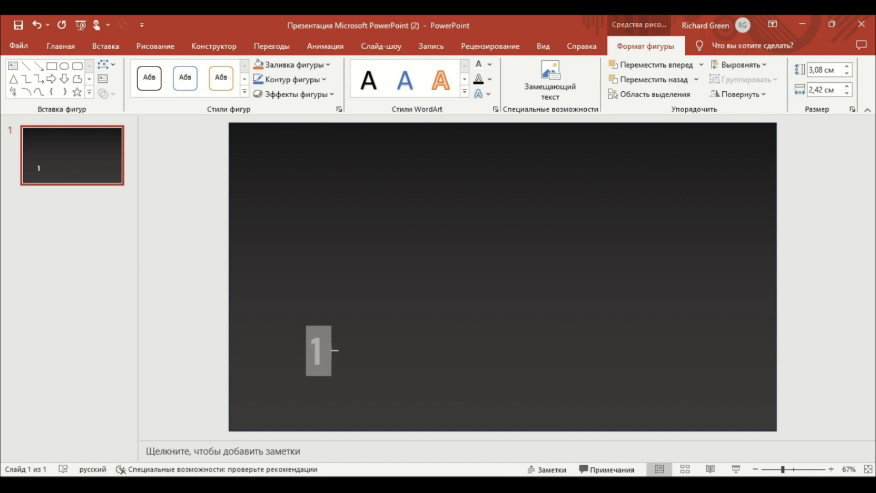
# Step: Narrow the '1' box to 1,75 cm, then stack duplicates above it, changing one to 2
pyautogui.moveTo(337, 351); pyautogui.dragTo(335, 350)
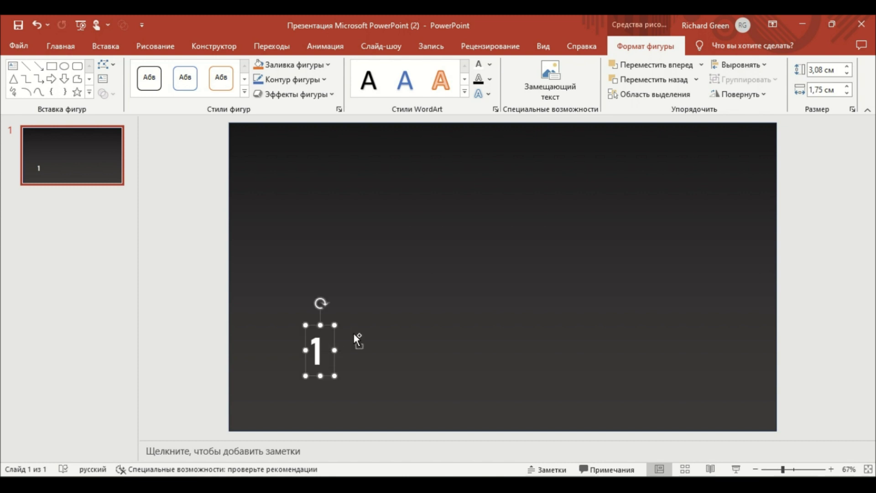
pyautogui.hotkey('ctrl', 'd')
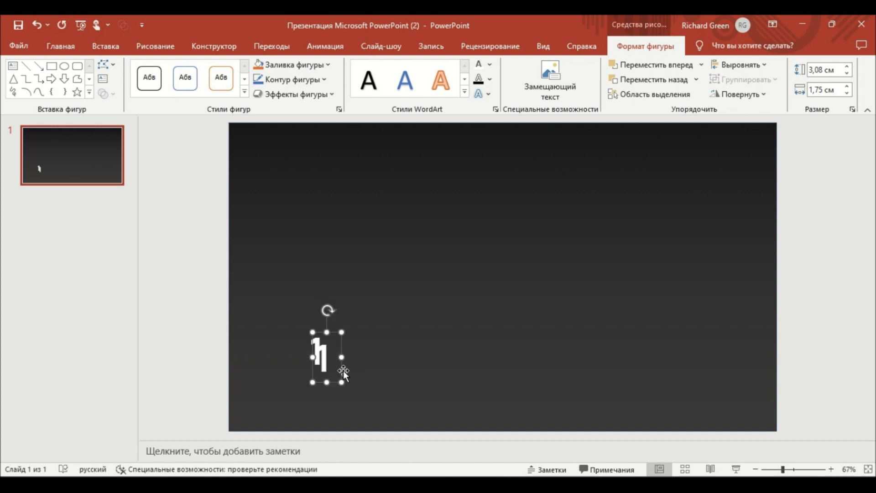
pyautogui.moveTo(343, 373); pyautogui.dragTo(332, 324)
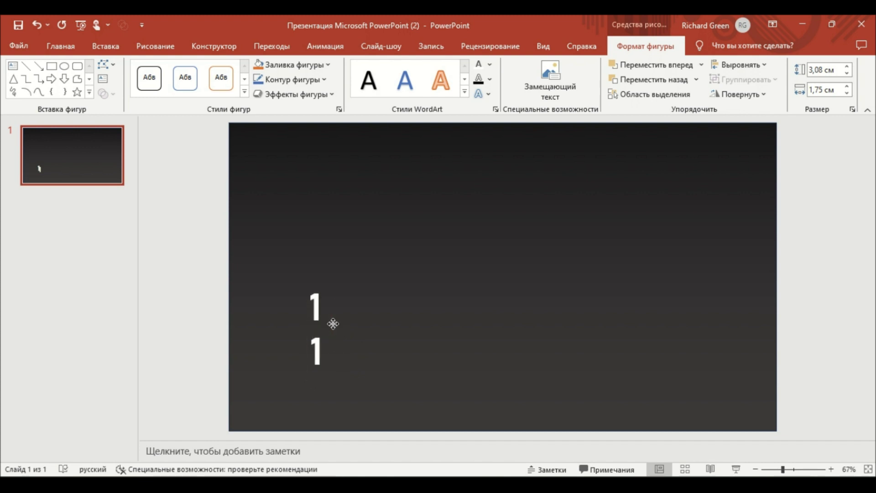
pyautogui.moveTo(334, 325); pyautogui.dragTo(332, 324)
pyautogui.hotkey('ctrl', 'd')
pyautogui.click(324, 320)
pyautogui.write('2')
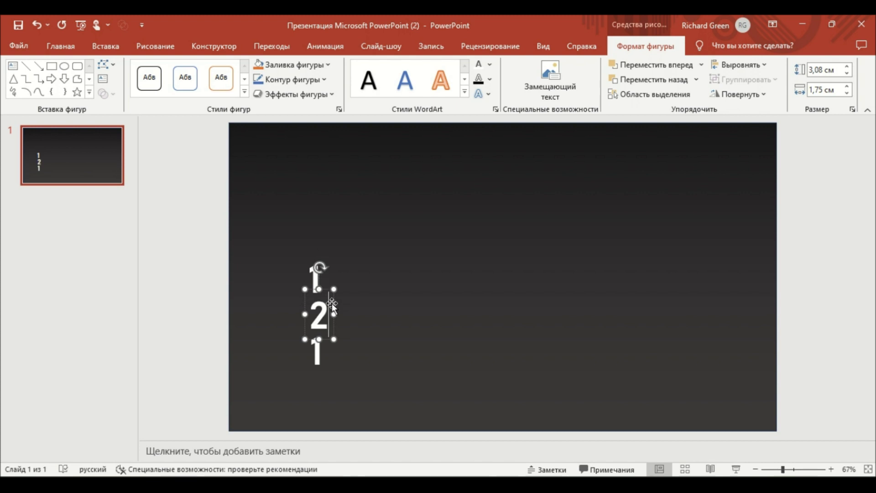
# Step: Change the top digit to 3 and add a copy reading 4 above it
pyautogui.click(321, 276)
pyautogui.write('3')
pyautogui.click(332, 271)
pyautogui.hotkey('ctrl', 'v')
pyautogui.moveTo(338, 282); pyautogui.dragTo(323, 246)
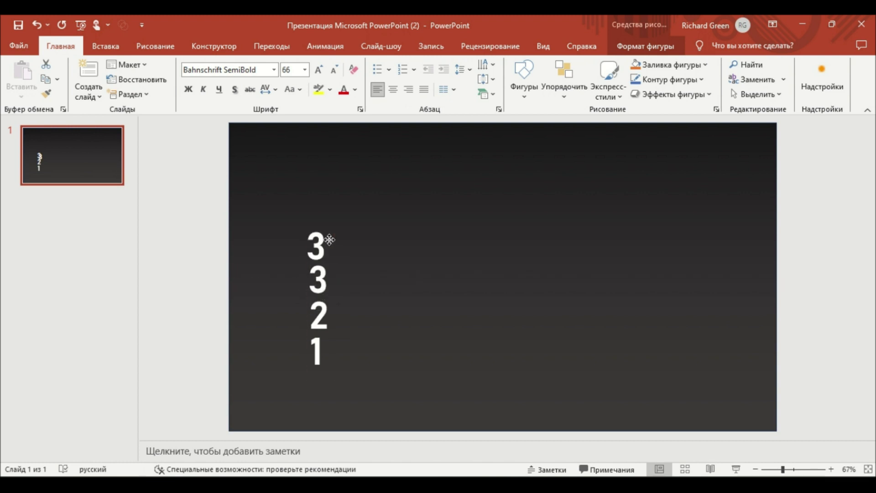
pyautogui.doubleClick(321, 245)
pyautogui.write('4')
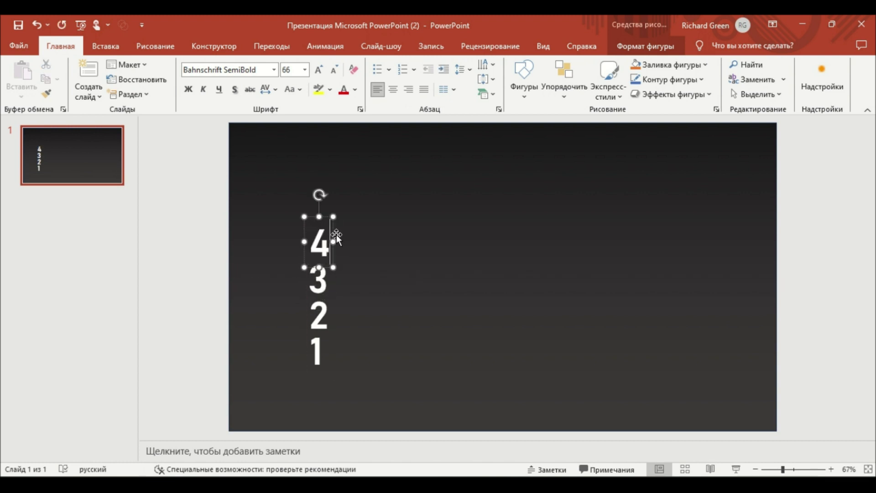
# Step: Extend the column downward with copies reading 7, 8 and 9
pyautogui.moveTo(337, 404); pyautogui.dragTo(333, 429)
pyautogui.doubleClick(317, 388)
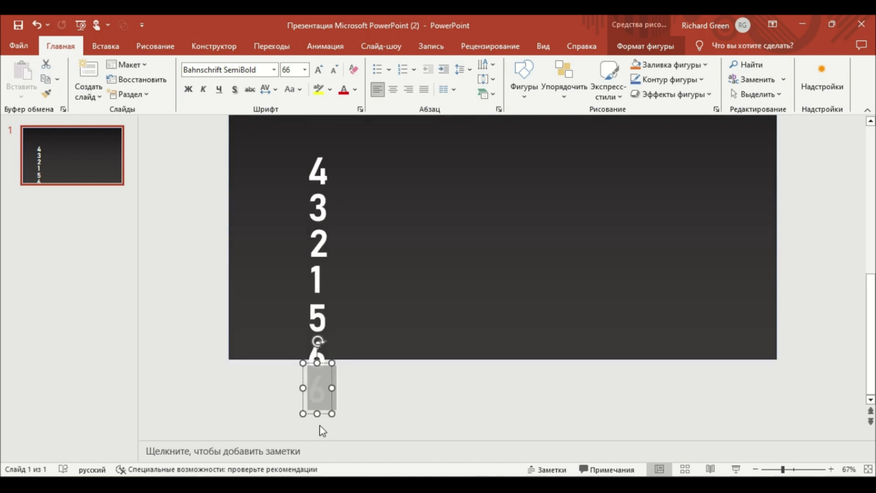
pyautogui.write('7')
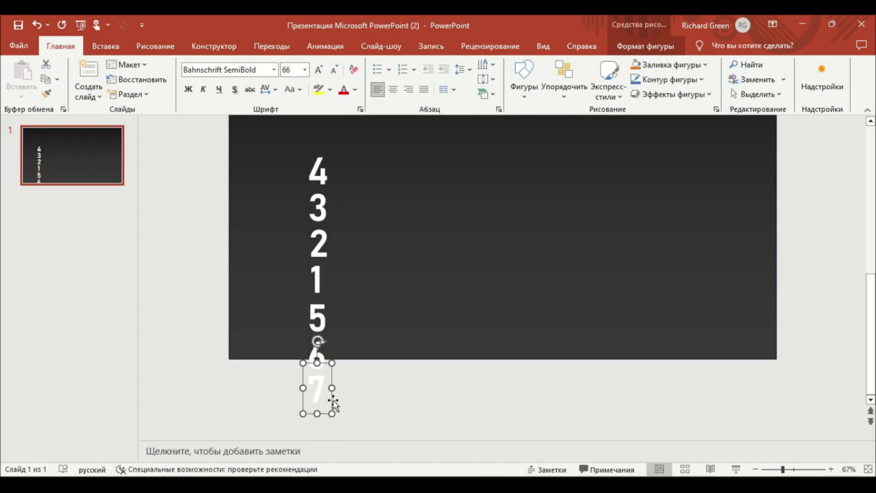
pyautogui.scroll(-1, 333, 401)
pyautogui.doubleClick(321, 386)
pyautogui.write('8')
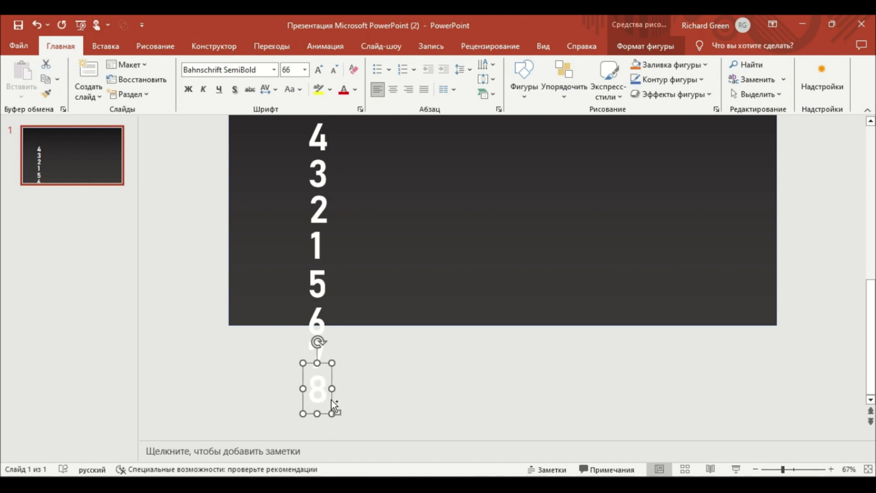
pyautogui.scroll(-1, 335, 405)
pyautogui.doubleClick(323, 398)
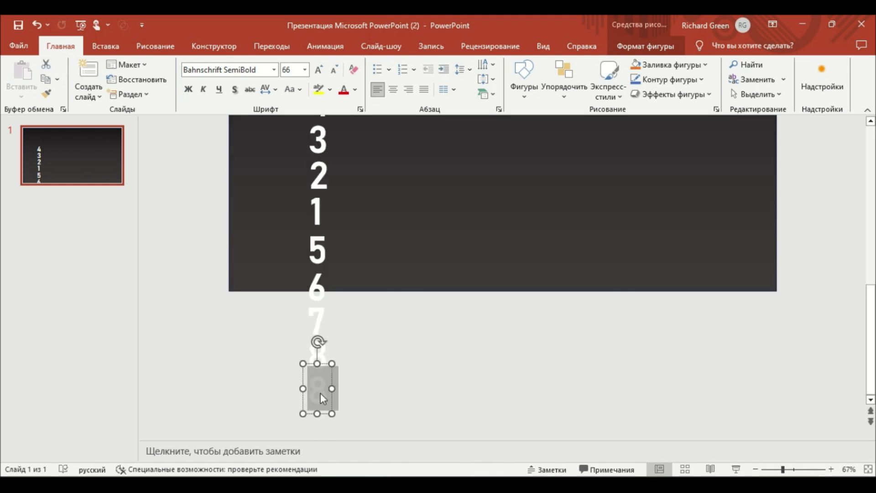
pyautogui.write('9')
pyautogui.click(388, 374)
# Step: Add a copy of the 9 box below it and change its digit to 0
pyautogui.scroll(2, 388, 373)
pyautogui.scroll(-1, 387, 373)
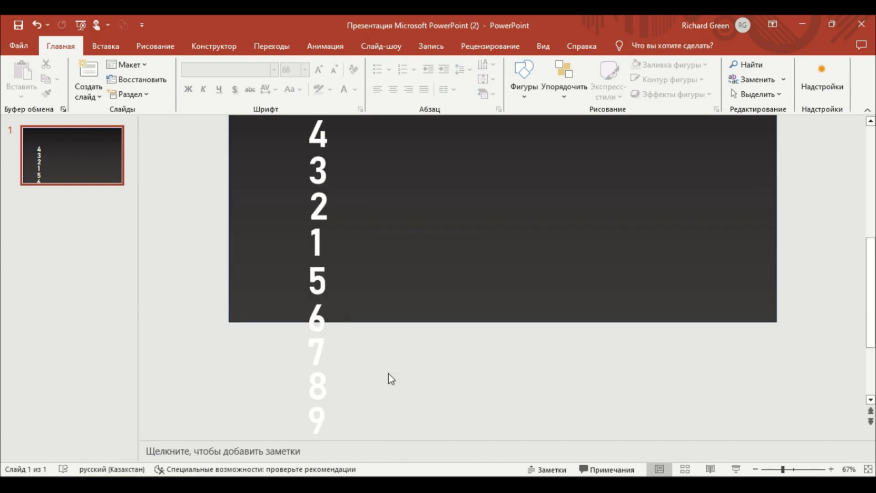
pyautogui.scroll(-1, 388, 374)
pyautogui.click(323, 391)
pyautogui.keyDown('ctrl'); pyautogui.moveTo(336, 386); pyautogui.dragTo(330, 409); pyautogui.keyUp('ctrl')
pyautogui.scroll(-1, 331, 410)
pyautogui.doubleClick(320, 390)
pyautogui.write('0')
pyautogui.click(373, 373)
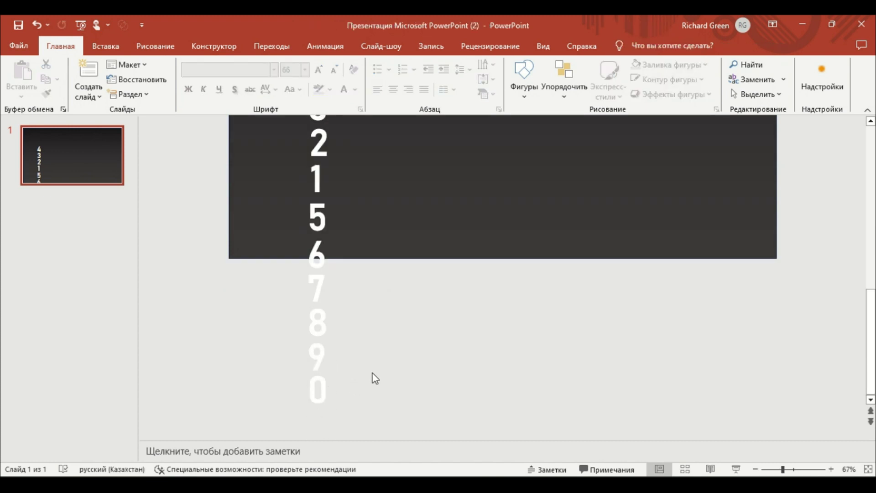
pyautogui.keyDown('ctrl'); pyautogui.scroll(-2, 373, 374); pyautogui.keyUp('ctrl')
pyautogui.keyDown('ctrl'); pyautogui.scroll(-2, 373, 373); pyautogui.keyUp('ctrl')
# Step: Group the digit boxes into one column, move it up, and make four side-by-side copies
pyautogui.moveTo(438, 433)
pyautogui.mouseDown()
pyautogui.moveTo(407, 369)
pyautogui.moveTo(392, 207)
pyautogui.mouseUp()
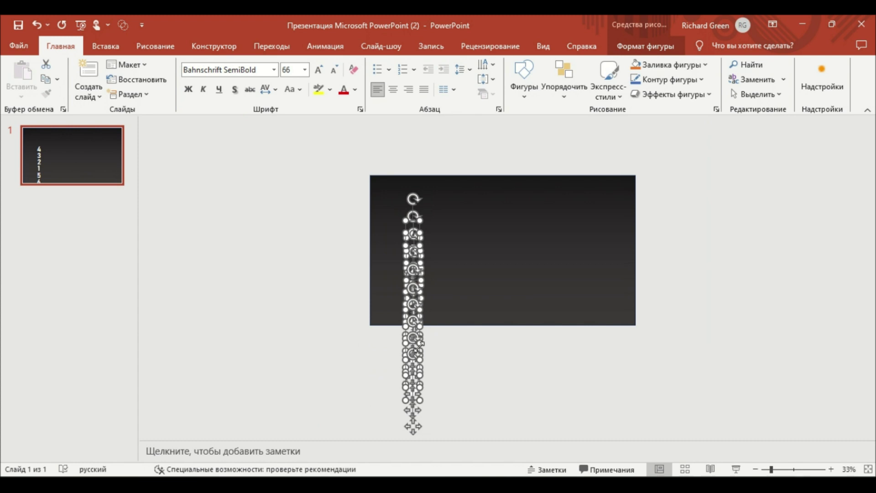
pyautogui.rightClick(418, 352)
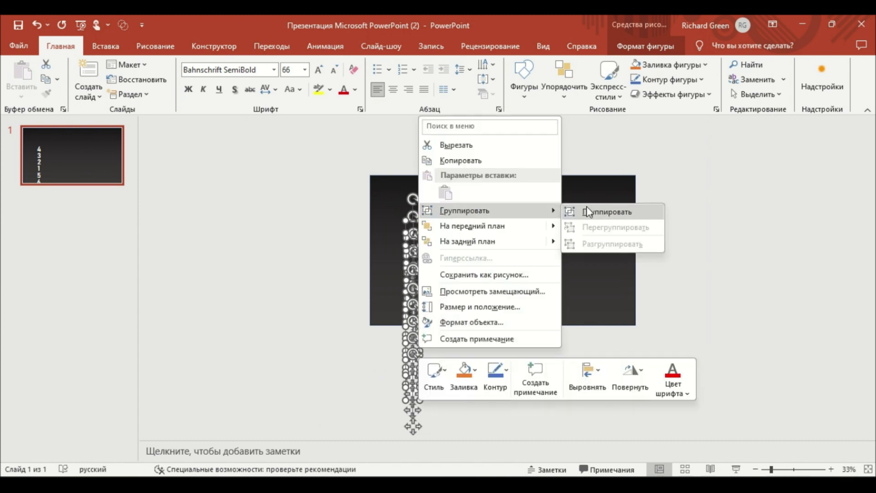
pyautogui.click(587, 207)
pyautogui.moveTo(428, 297)
pyautogui.mouseDown()
pyautogui.moveTo(421, 272)
pyautogui.moveTo(451, 273)
pyautogui.moveTo(432, 271)
pyautogui.mouseUp()
pyautogui.click(421, 271)
pyautogui.scroll(2, 433, 383)
pyautogui.click(434, 385)
pyautogui.click(500, 360)
# Step: Draw a rounded rectangle above the four digit columns
pyautogui.click(106, 46)
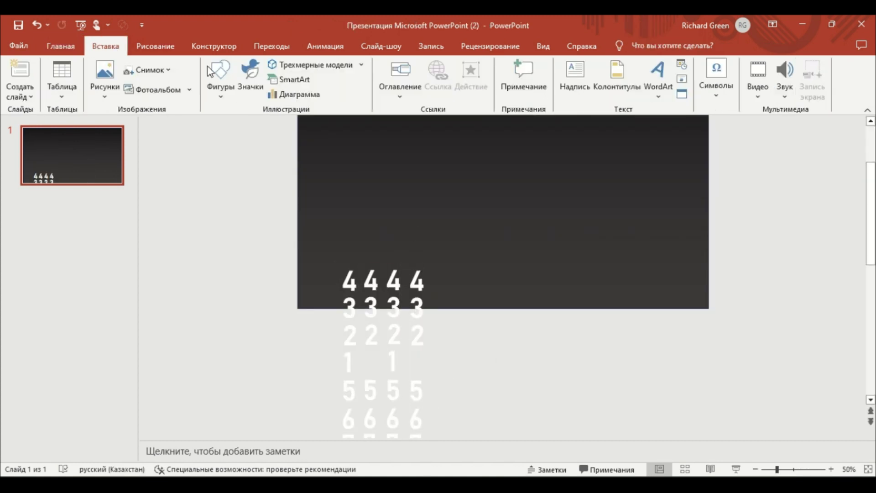
pyautogui.click(220, 78)
pyautogui.click(219, 182)
pyautogui.moveTo(339, 237)
pyautogui.mouseDown()
pyautogui.moveTo(441, 266)
pyautogui.moveTo(431, 269)
pyautogui.mouseUp()
# Step: Fragment the digit columns against the rounded rectangle and delete the leftover rectangle piece
pyautogui.moveTo(388, 241)
pyautogui.mouseDown()
pyautogui.moveTo(393, 268)
pyautogui.moveTo(389, 241)
pyautogui.mouseUp()
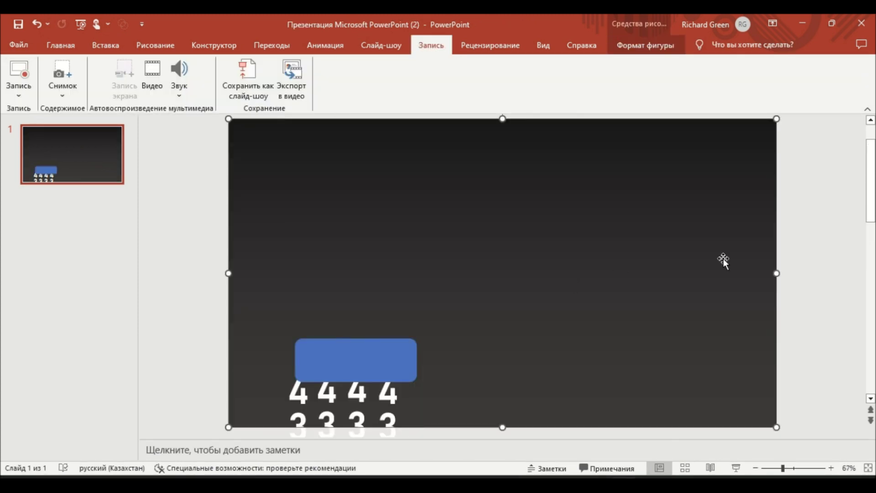
pyautogui.keyDown('shift'); pyautogui.click(388, 352); pyautogui.keyUp('shift')
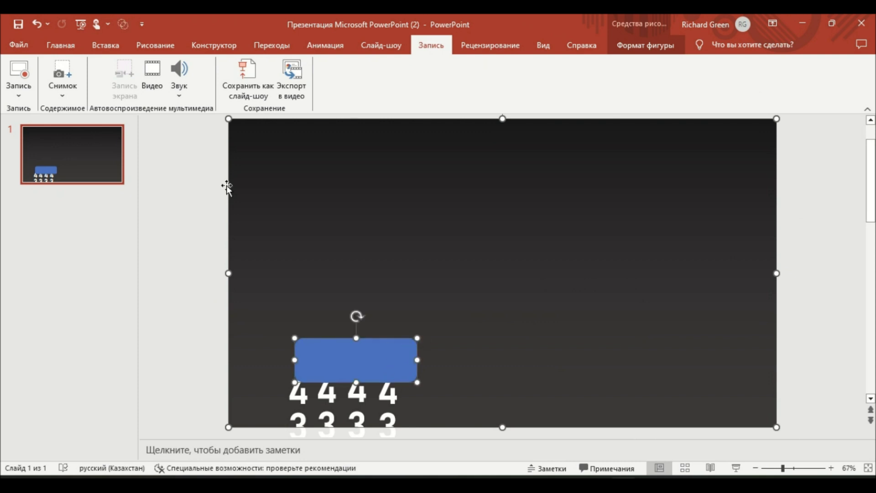
pyautogui.click(64, 47)
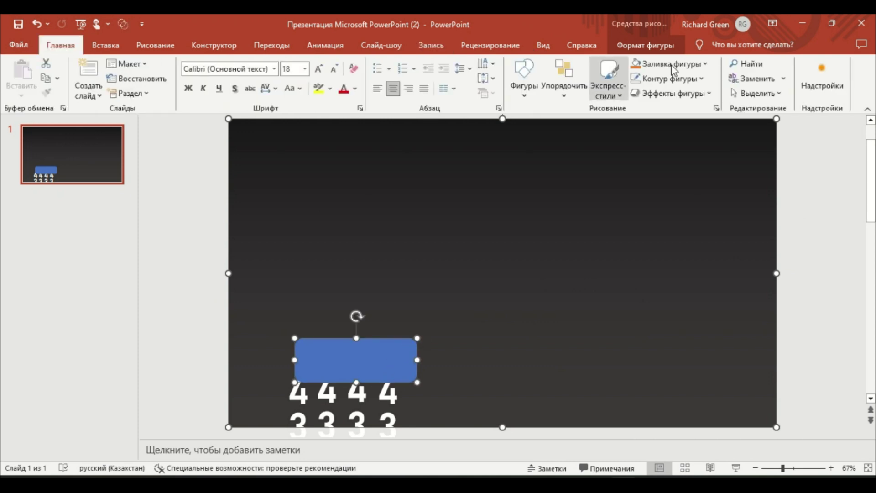
pyautogui.click(646, 29)
pyautogui.click(107, 92)
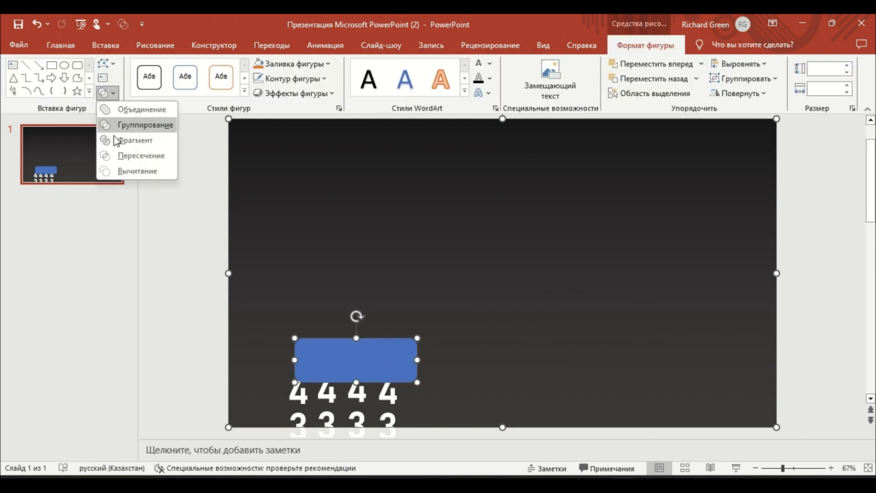
pyautogui.click(117, 139)
pyautogui.click(193, 313)
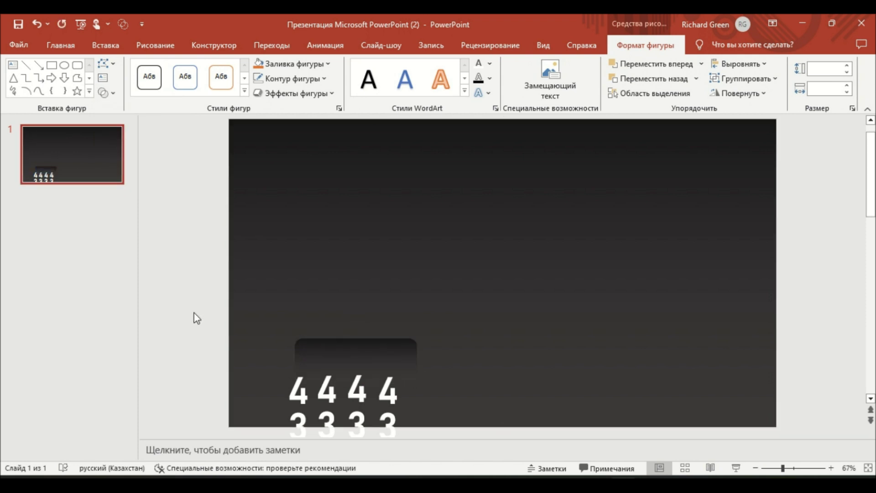
pyautogui.click(373, 349)
pyautogui.press('Delete')
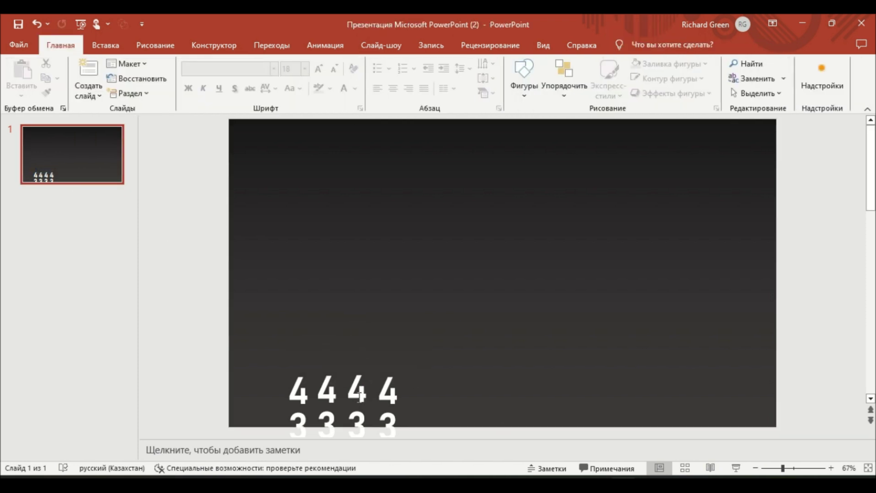
# Step: Select the four digit pieces and move them up together
pyautogui.click(359, 395)
pyautogui.click(295, 380)
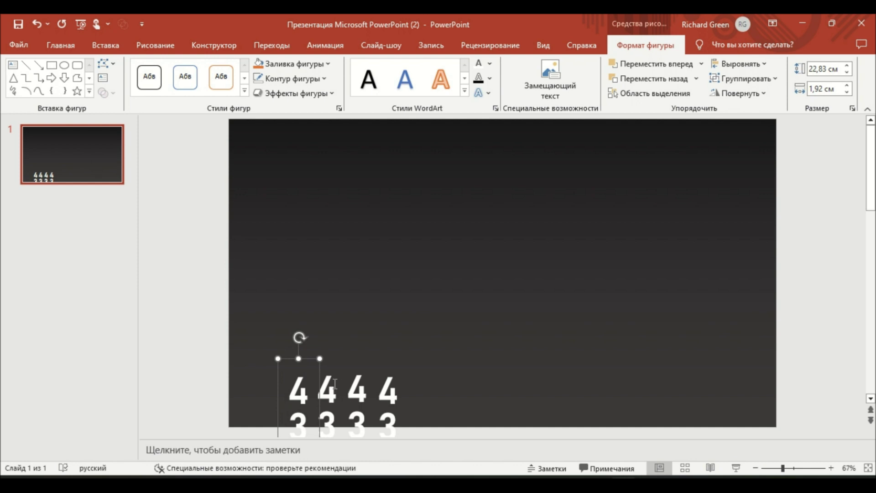
pyautogui.keyDown('shift'); pyautogui.click(327, 390); pyautogui.keyUp('shift')
pyautogui.keyDown('shift'); pyautogui.click(358, 390); pyautogui.keyUp('shift')
pyautogui.keyDown('shift'); pyautogui.click(398, 381); pyautogui.keyUp('shift')
pyautogui.moveTo(416, 370); pyautogui.dragTo(421, 335)
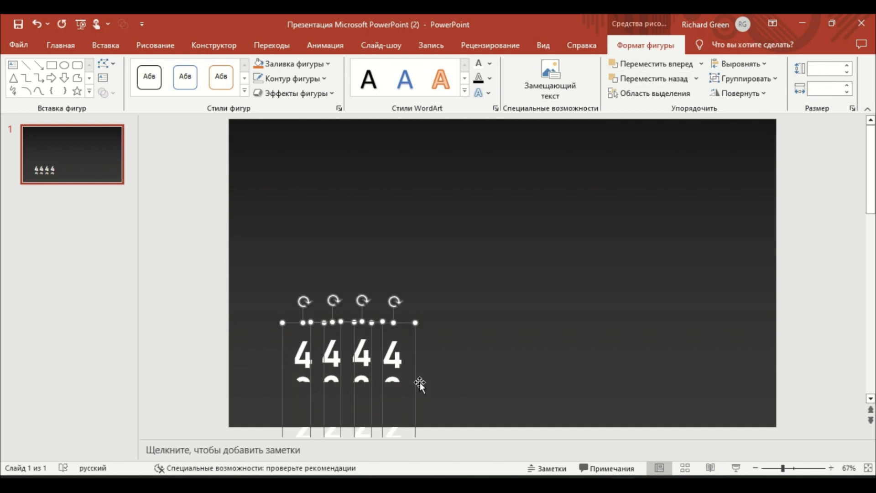
# Step: Paste the maroon car picture above the digits and nudge the first counter up to read 1954
pyautogui.moveTo(413, 381); pyautogui.dragTo(416, 393)
pyautogui.hotkey('ctrl', 'v')
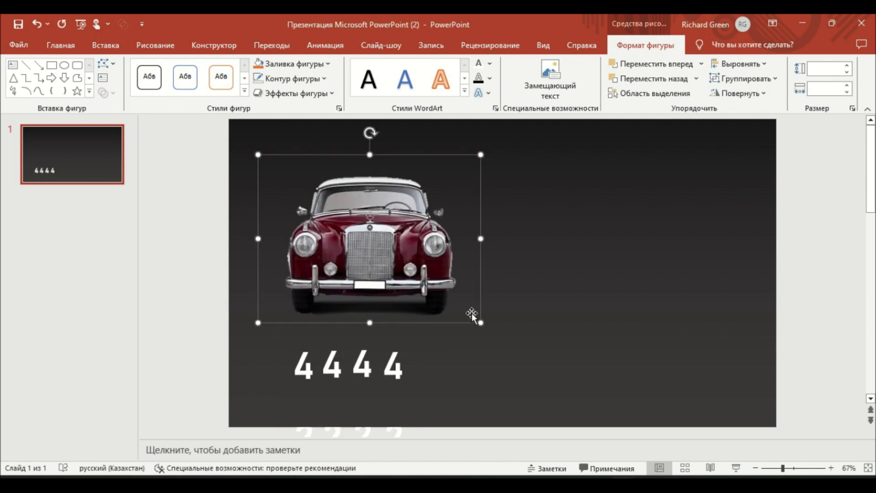
pyautogui.moveTo(398, 247); pyautogui.dragTo(379, 265)
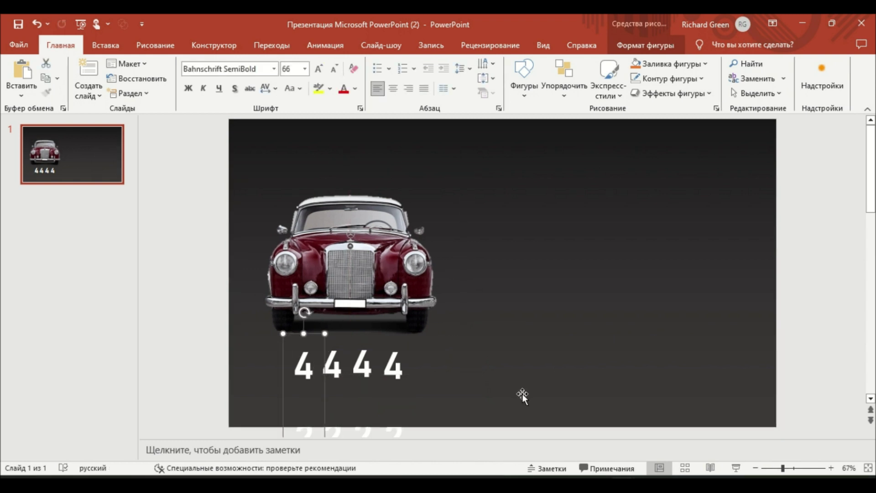
pyautogui.press('Up')
pyautogui.press('Up')
pyautogui.press('Up')
pyautogui.press('Up')
pyautogui.press('Up')
pyautogui.press('Up')
pyautogui.press('Up')
pyautogui.press('Up')
pyautogui.press('Up')
pyautogui.press('Up')
pyautogui.press('Up')
pyautogui.press('Up')
pyautogui.press('Up')
pyautogui.press('Up')
pyautogui.press('Up')
pyautogui.press('Up')
pyautogui.press('Up')
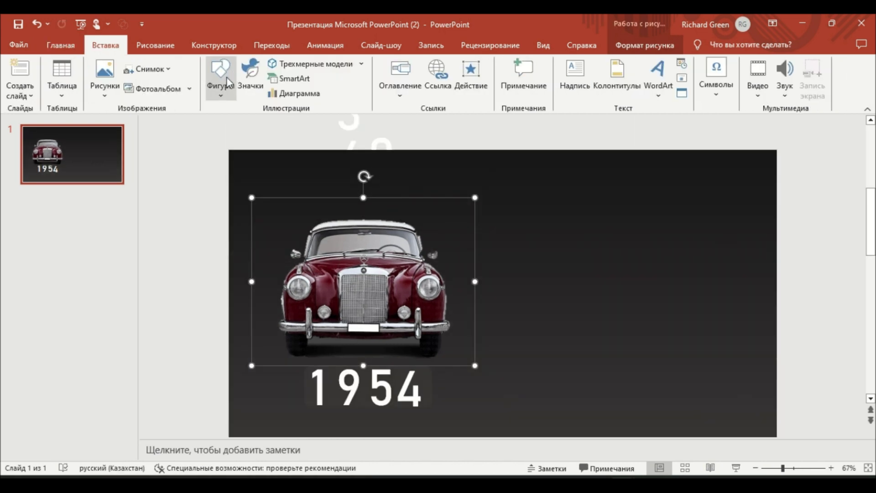
pyautogui.click(220, 76)
# Step: Draw a white horizontal line on the right half beneath the W180 "Ponton" title
pyautogui.click(277, 136)
pyautogui.moveTo(527, 238); pyautogui.dragTo(722, 240)
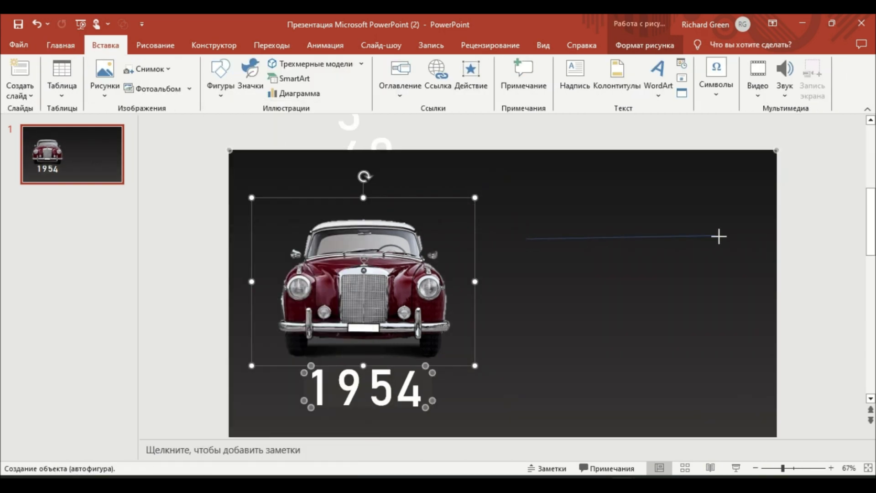
pyautogui.moveTo(722, 239); pyautogui.dragTo(668, 233)
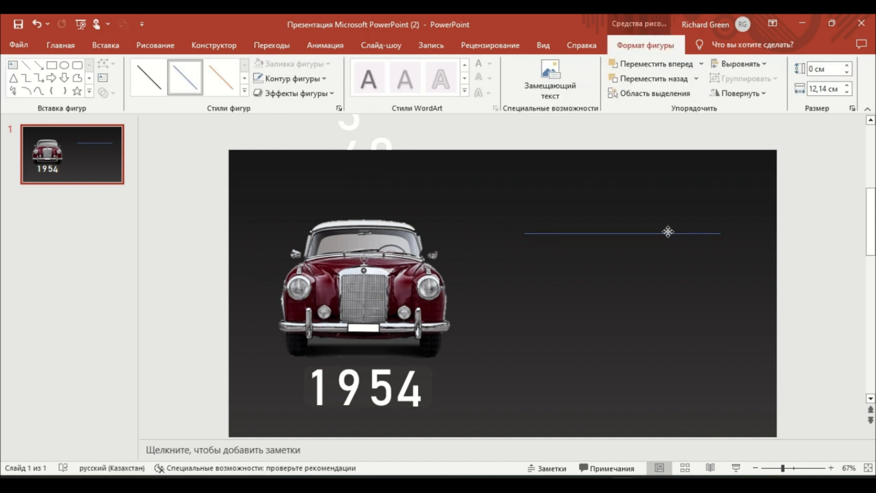
pyautogui.click(296, 81)
pyautogui.click(257, 108)
pyautogui.click(292, 78)
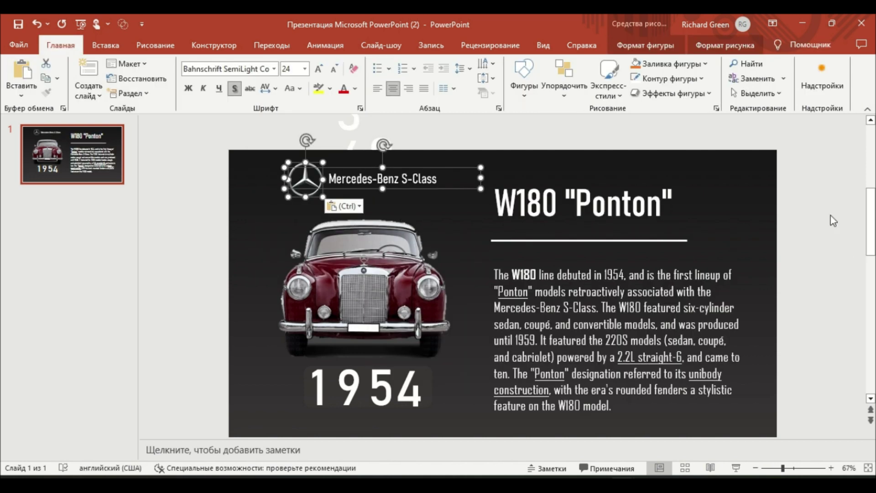
pyautogui.click(834, 221)
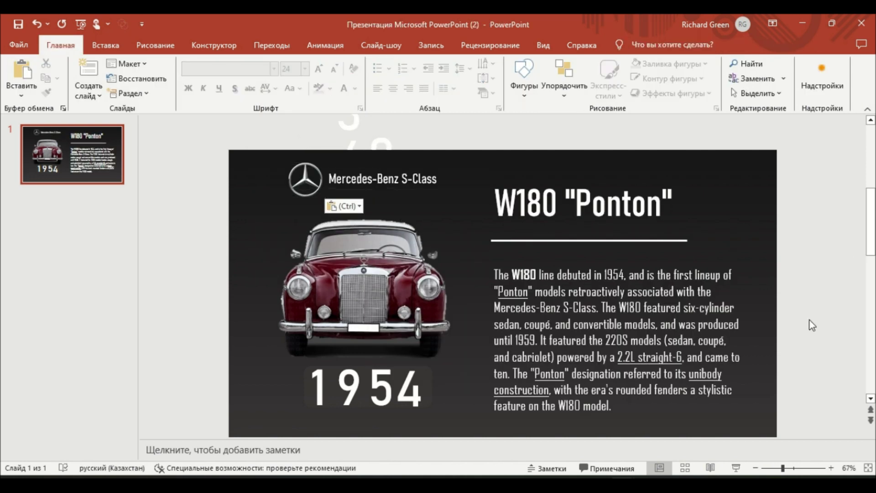
# Step: Duplicate slide 1, move the maroon car off slide 2's left edge, and paste the beige car
pyautogui.rightClick(73, 155)
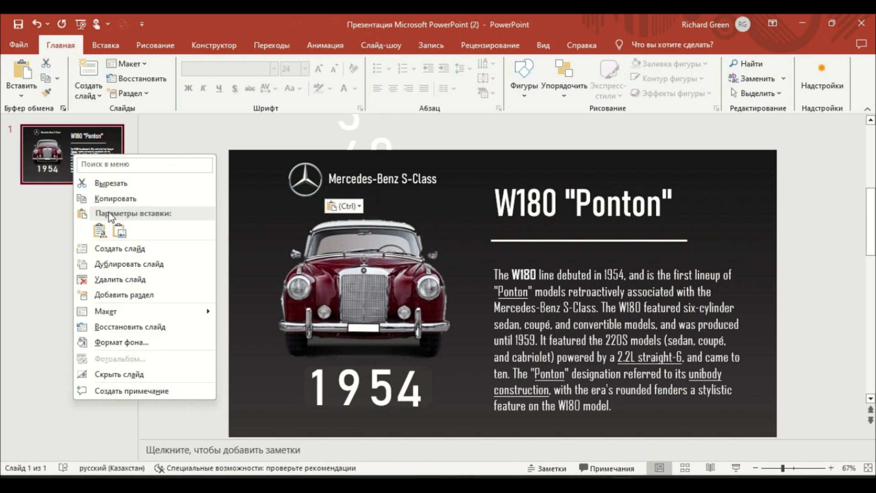
pyautogui.click(137, 262)
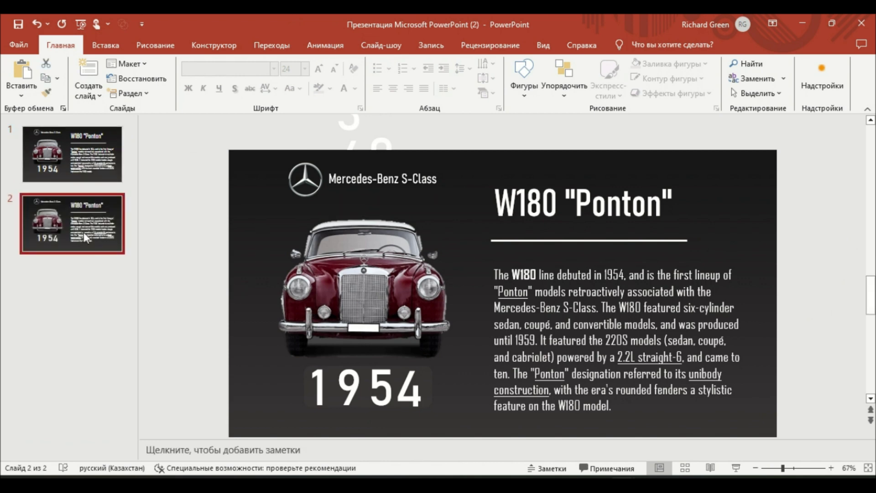
pyautogui.click(370, 277)
pyautogui.keyDown('ctrl'); pyautogui.scroll(-1, 384, 277); pyautogui.keyUp('ctrl')
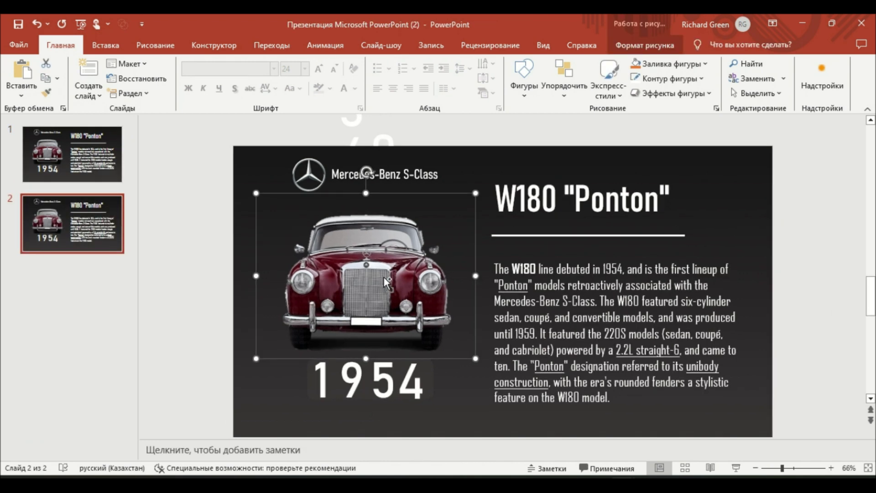
pyautogui.keyDown('ctrl'); pyautogui.scroll(-1, 384, 277); pyautogui.keyUp('ctrl')
pyautogui.moveTo(384, 277); pyautogui.dragTo(220, 269)
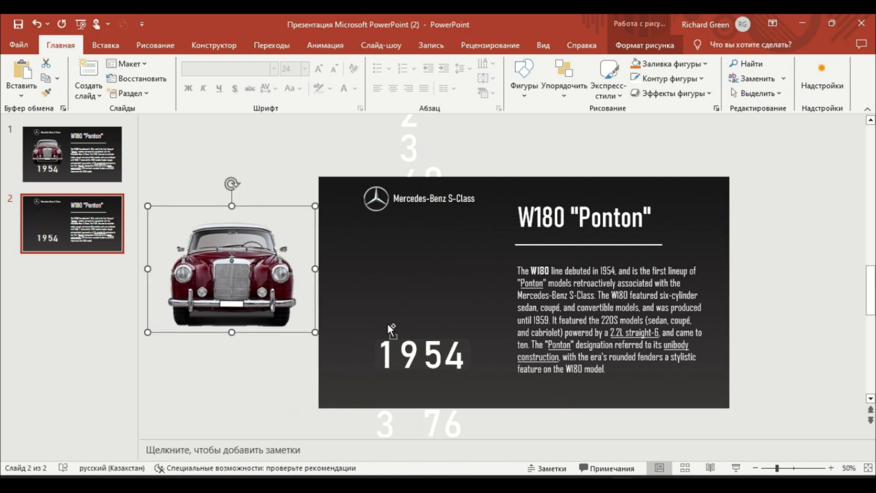
pyautogui.hotkey('ctrl', 'v')
# Step: Replace the W180 title and body text with the pasted W111 "Fintail" title and description
pyautogui.click(549, 217)
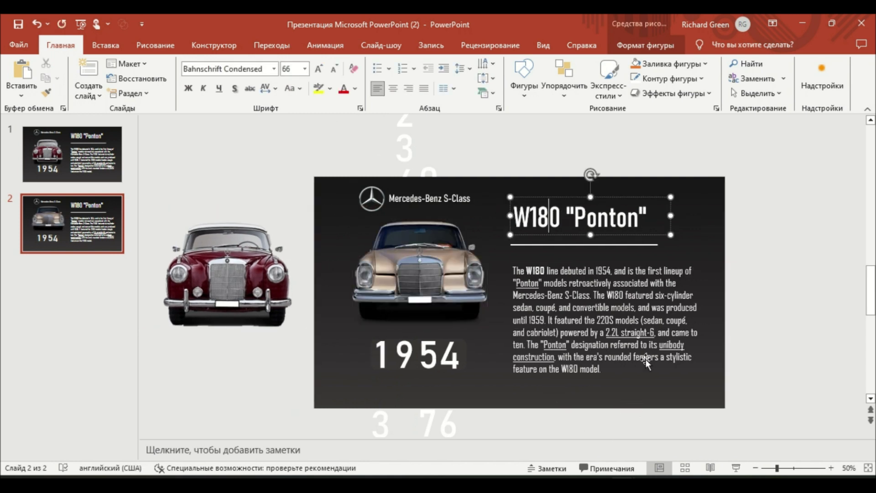
pyautogui.click(601, 285)
pyautogui.click(589, 264)
pyautogui.press('Delete')
pyautogui.click(576, 222)
pyautogui.press('Delete')
pyautogui.hotkey('ctrl', 'v')
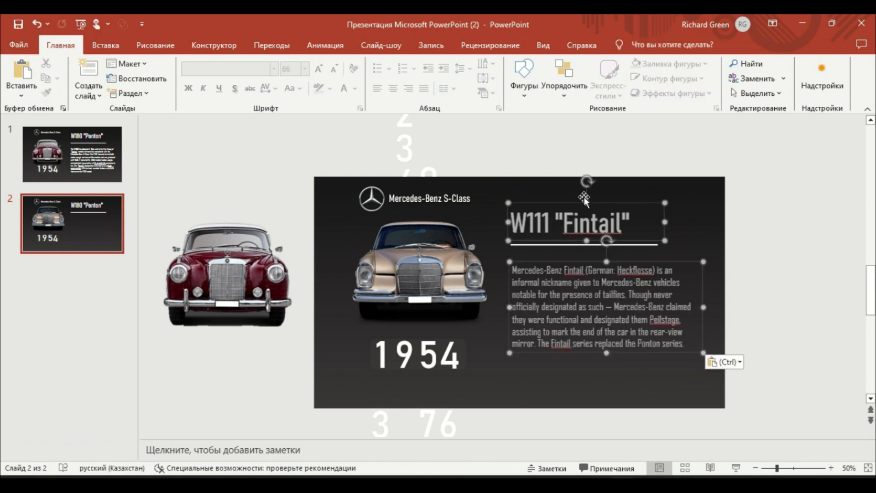
pyautogui.click(752, 290)
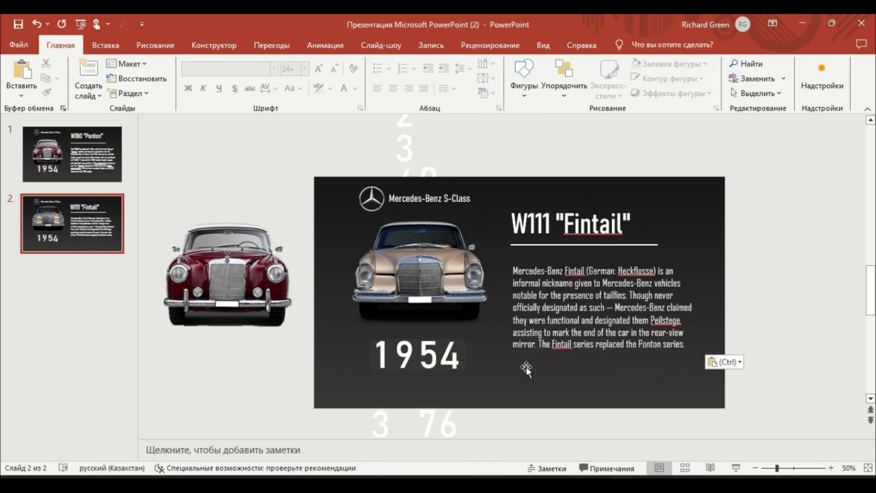
# Step: Roll the last year digit strip upward so the counter reads 1959
pyautogui.click(432, 349)
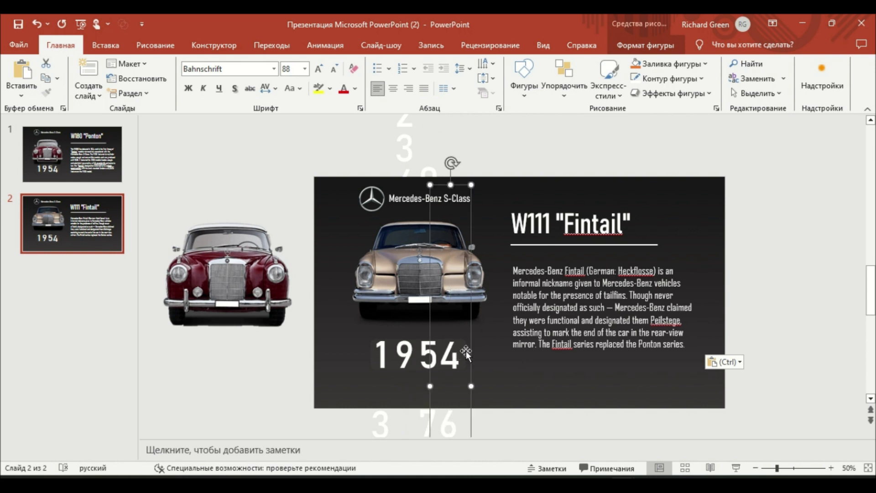
pyautogui.moveTo(469, 352); pyautogui.dragTo(473, 332)
pyautogui.click(846, 311)
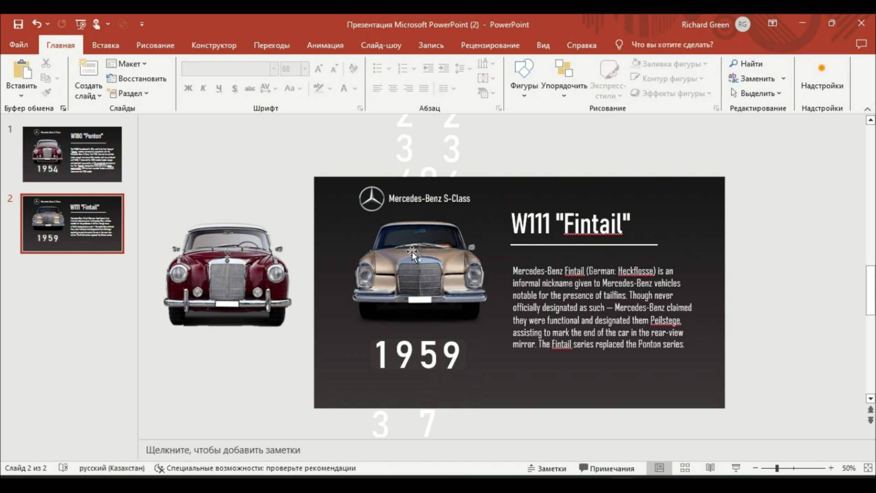
# Step: Paste the beige car onto slide 1, shrink it, and send it behind the maroon car
pyautogui.click(425, 265)
pyautogui.click(86, 180)
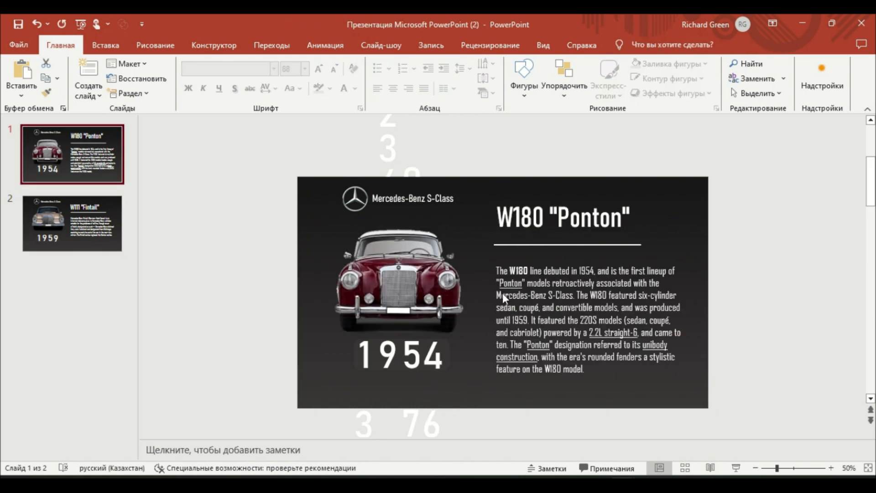
pyautogui.hotkey('ctrl', 'v')
pyautogui.moveTo(471, 328)
pyautogui.mouseDown()
pyautogui.moveTo(365, 206)
pyautogui.moveTo(400, 274)
pyautogui.mouseUp()
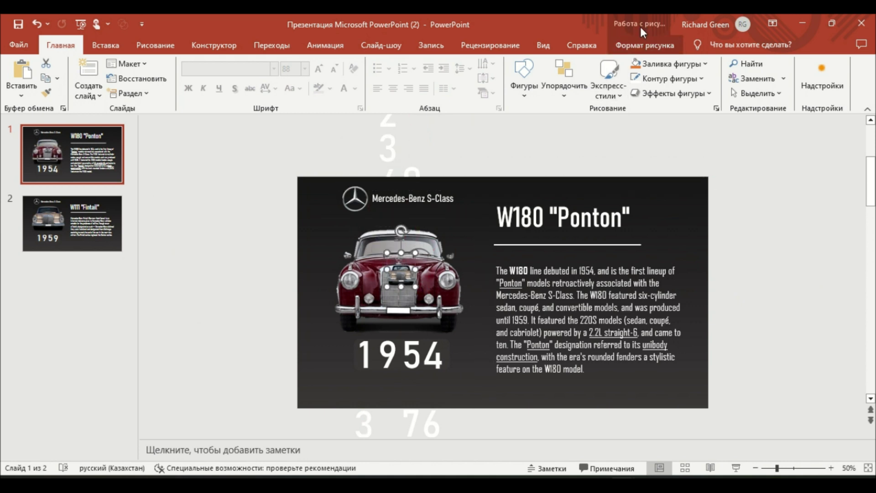
pyautogui.click(644, 44)
pyautogui.click(664, 80)
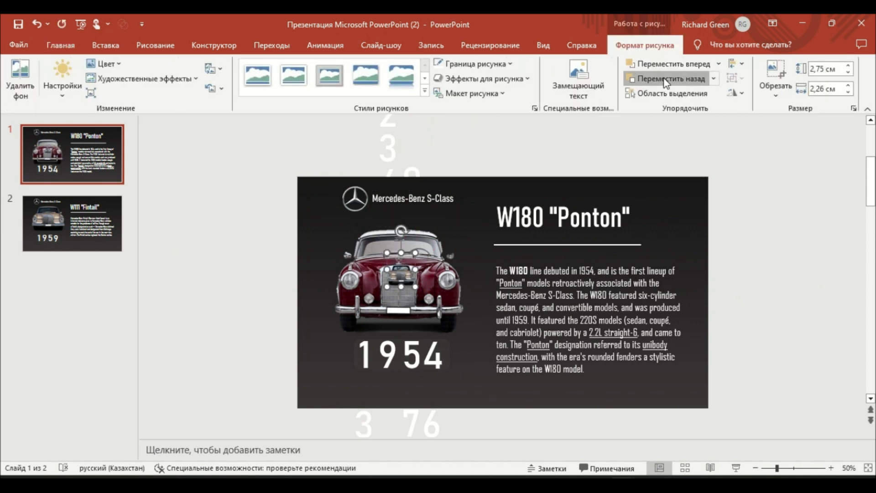
# Step: Duplicate slide 2 as a new slide 3 and select its leftover maroon car
pyautogui.rightClick(100, 229)
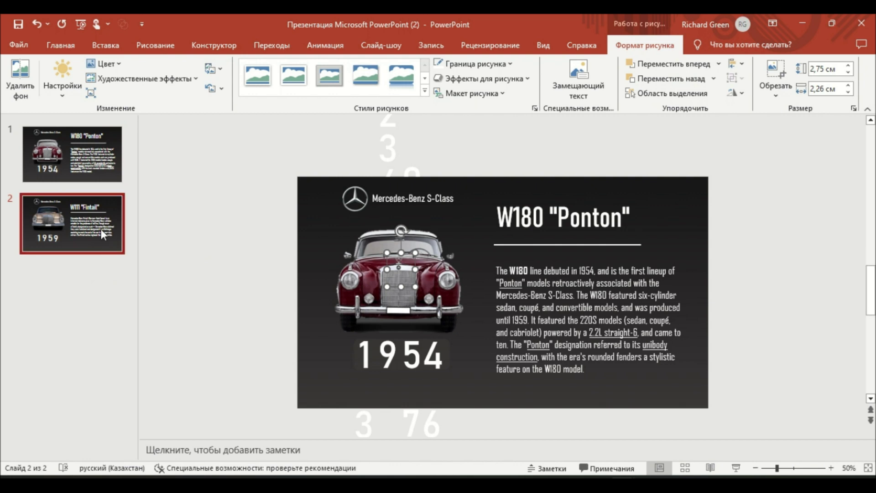
pyautogui.click(141, 337)
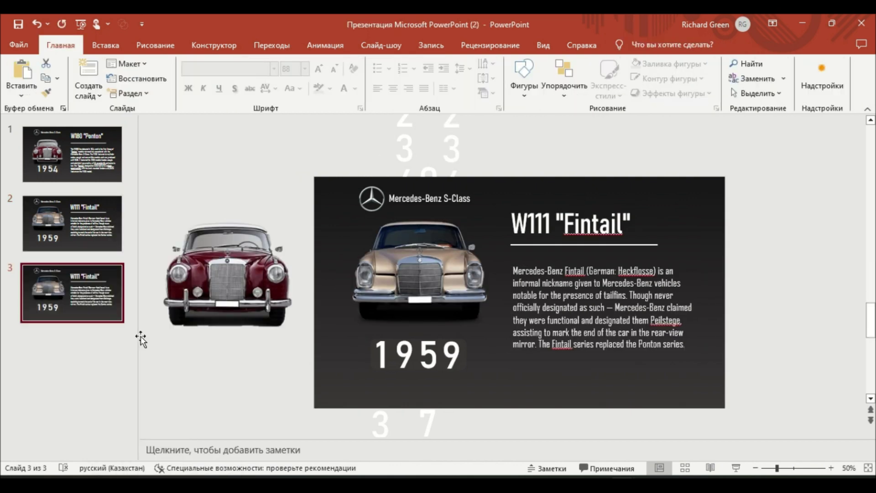
pyautogui.click(237, 293)
# Step: On slide 3, delete the maroon car, move the beige car off-slide left, and position the grey car
pyautogui.press('Delete')
pyautogui.click(404, 273)
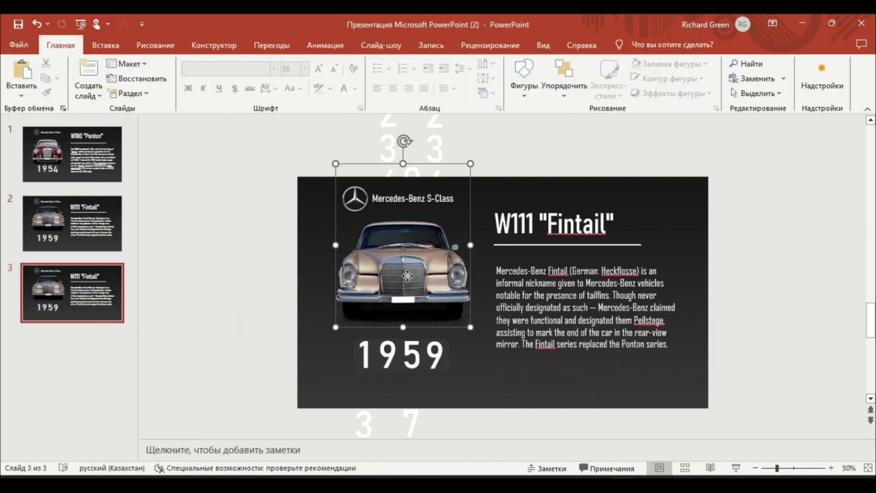
pyautogui.moveTo(405, 273); pyautogui.dragTo(209, 283)
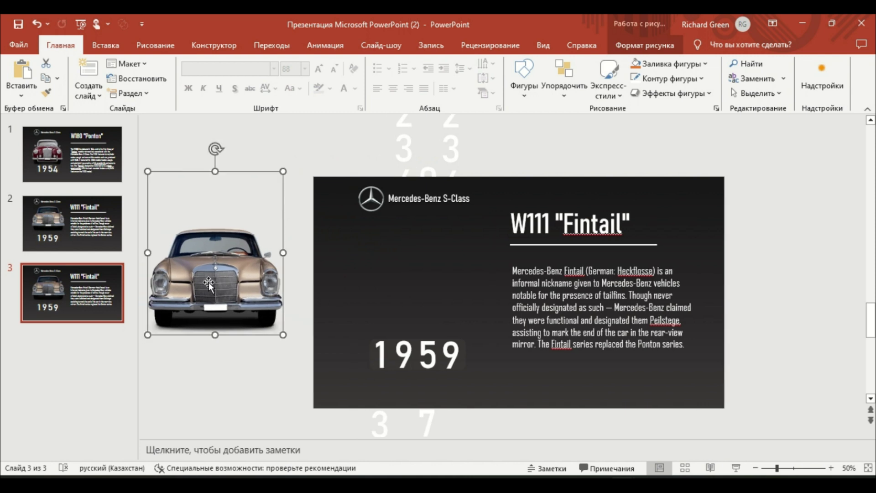
pyautogui.moveTo(425, 305); pyautogui.dragTo(426, 283)
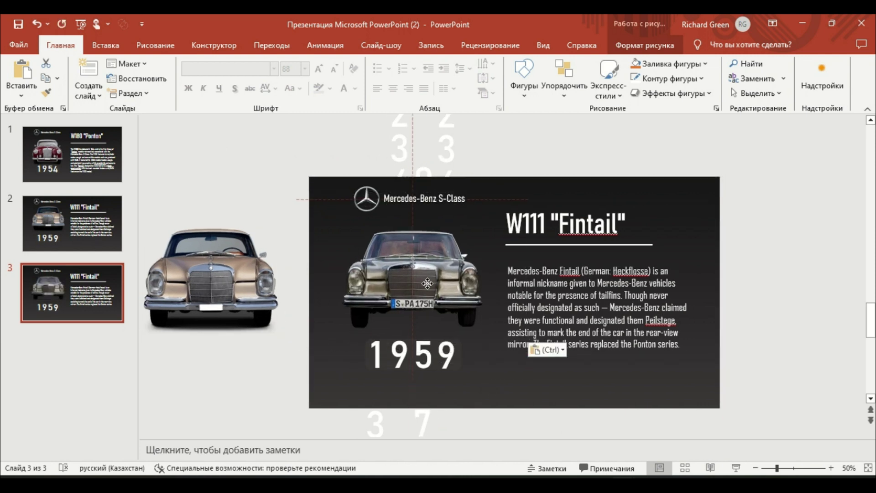
# Step: Roll the year counter's digit columns so the year reads 1965
pyautogui.click(445, 337)
pyautogui.moveTo(446, 334); pyautogui.dragTo(446, 312)
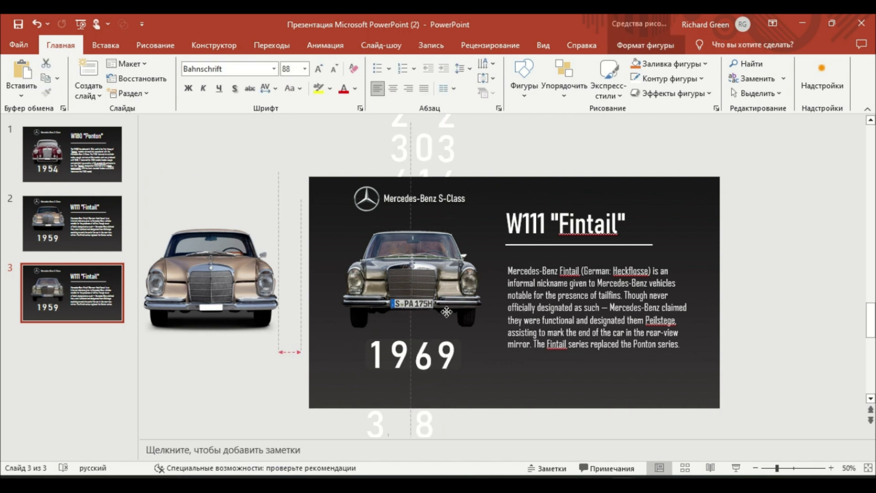
pyautogui.click(452, 353)
pyautogui.moveTo(469, 348); pyautogui.dragTo(472, 293)
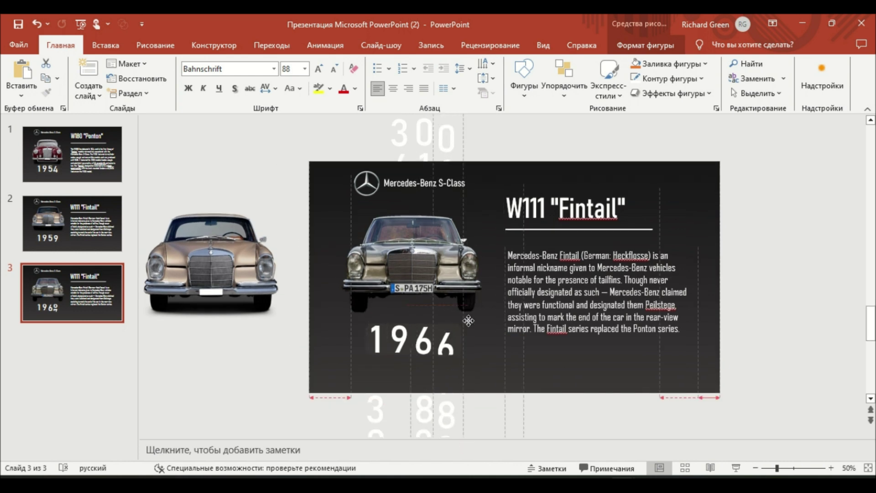
pyautogui.moveTo(472, 293)
pyautogui.mouseDown()
pyautogui.moveTo(465, 270)
pyautogui.moveTo(469, 173)
pyautogui.moveTo(468, 182)
pyautogui.mouseUp()
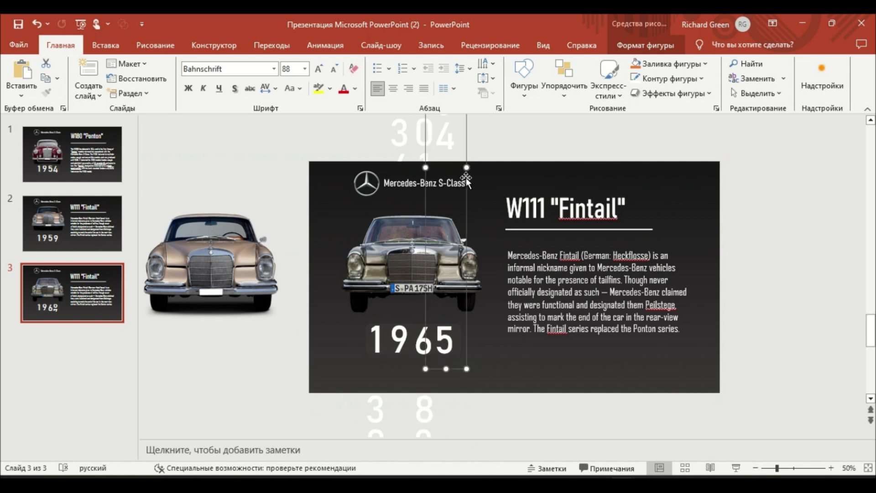
pyautogui.click(571, 252)
# Step: Replace the W111 Fintail title and body text with the pasted W108 text
pyautogui.click(574, 191)
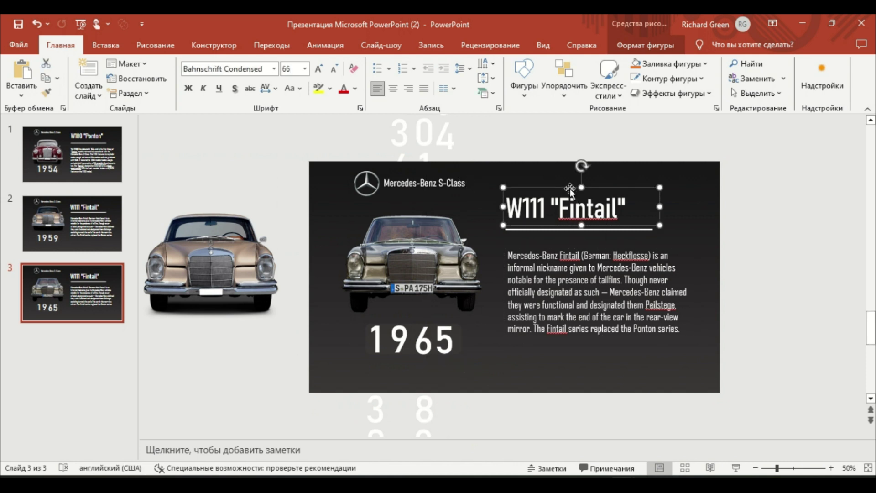
pyautogui.press('Delete')
pyautogui.click(569, 248)
pyautogui.press('Delete')
pyautogui.hotkey('ctrl', 'v')
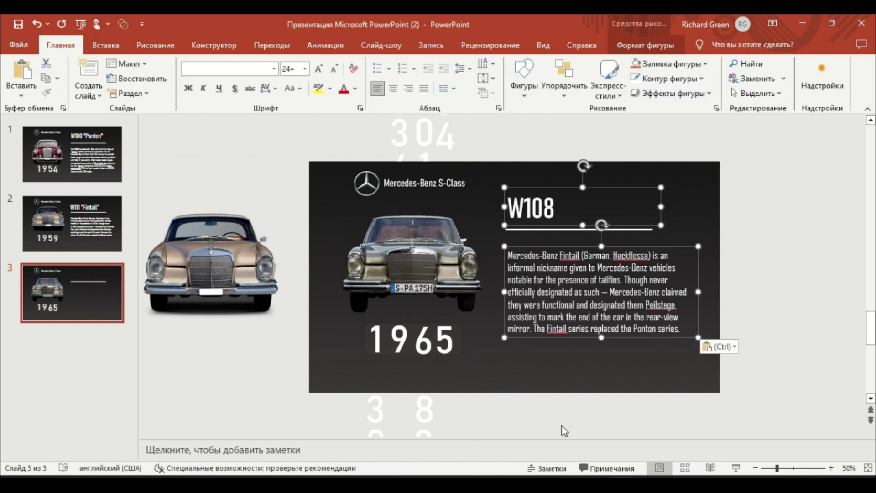
pyautogui.click(564, 431)
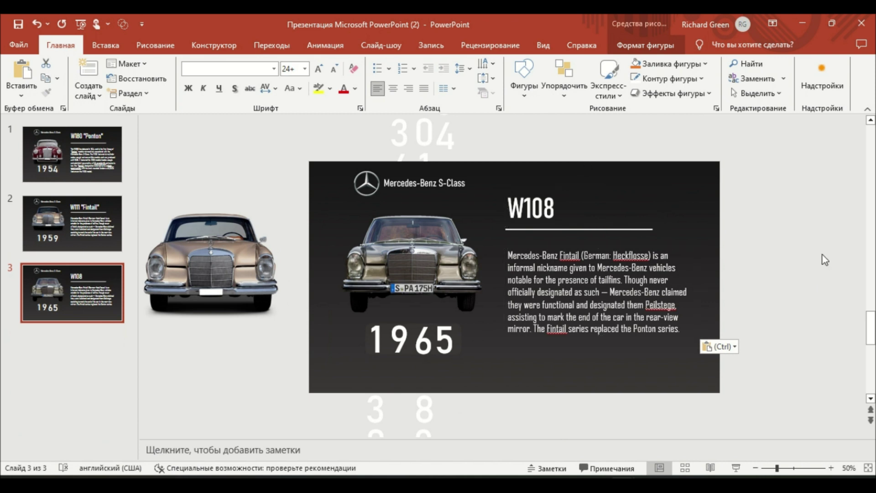
# Step: Copy the grey car onto slide 2, placing it over the beige car
pyautogui.click(423, 259)
pyautogui.hotkey('ctrl', 'c')
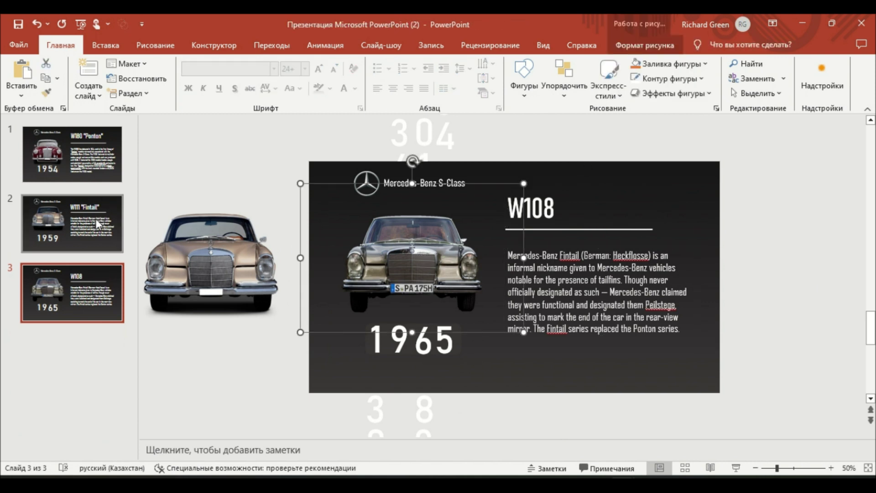
pyautogui.press('pageup')
pyautogui.hotkey('ctrl', 'v')
pyautogui.moveTo(528, 332); pyautogui.dragTo(424, 242)
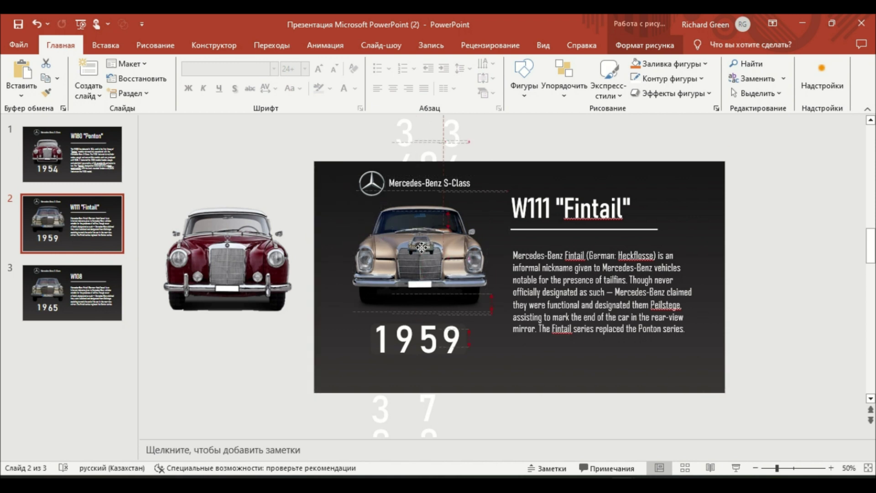
# Step: Send slide 2's grey car behind the beige car
pyautogui.click(644, 44)
pyautogui.click(649, 80)
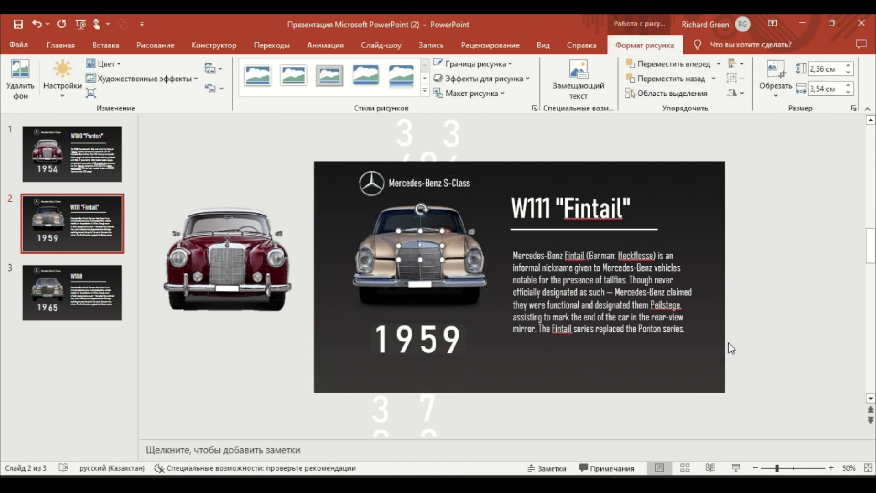
pyautogui.click(745, 308)
# Step: Duplicate slide 3 as a new slide 4
pyautogui.click(61, 274)
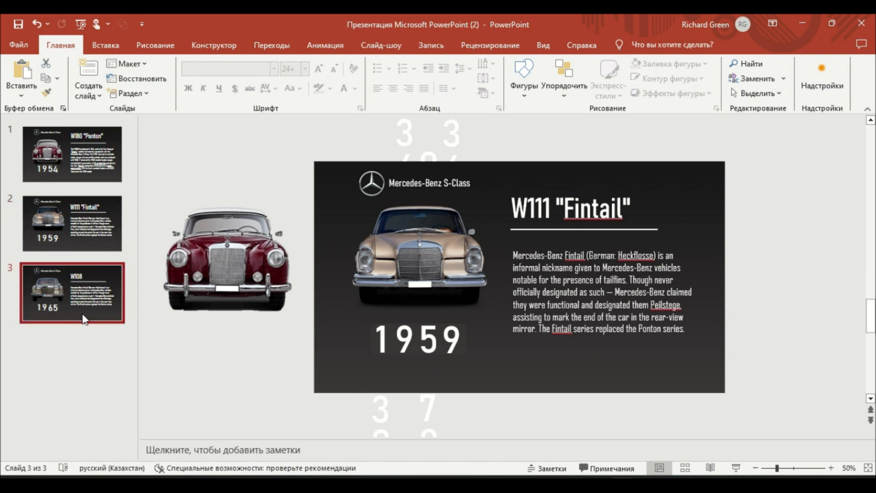
pyautogui.rightClick(73, 305)
pyautogui.click(134, 169)
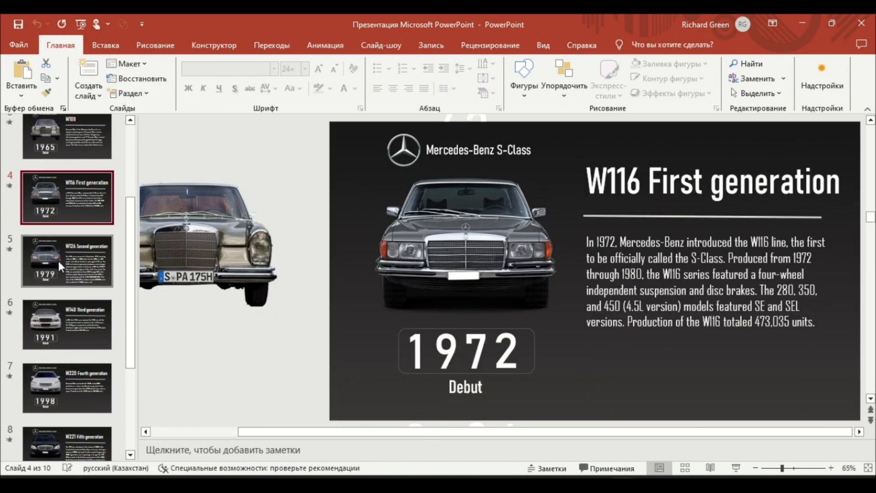
# Step: Review the timeline slides from W116 through slide 10, the W223 slide
pyautogui.click(59, 261)
pyautogui.click(58, 308)
pyautogui.click(73, 402)
pyautogui.scroll(-3, 73, 402)
pyautogui.click(73, 415)
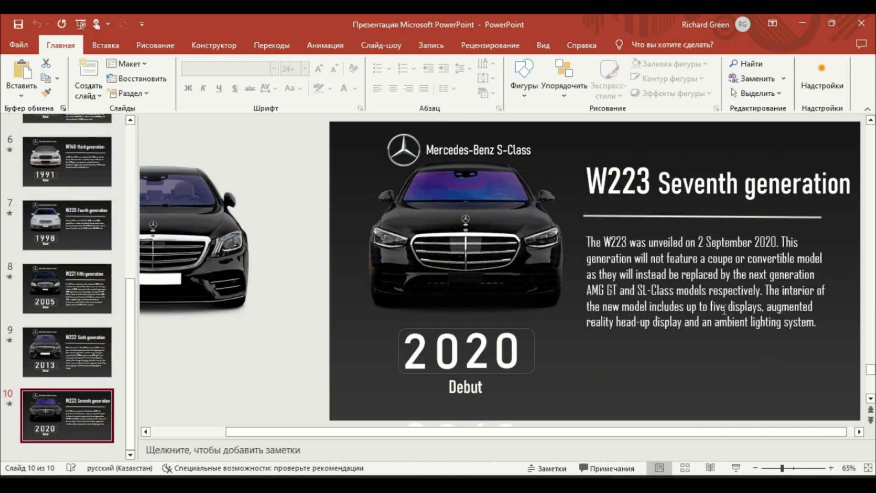
pyautogui.scroll(-2, 728, 309)
pyautogui.click(483, 294)
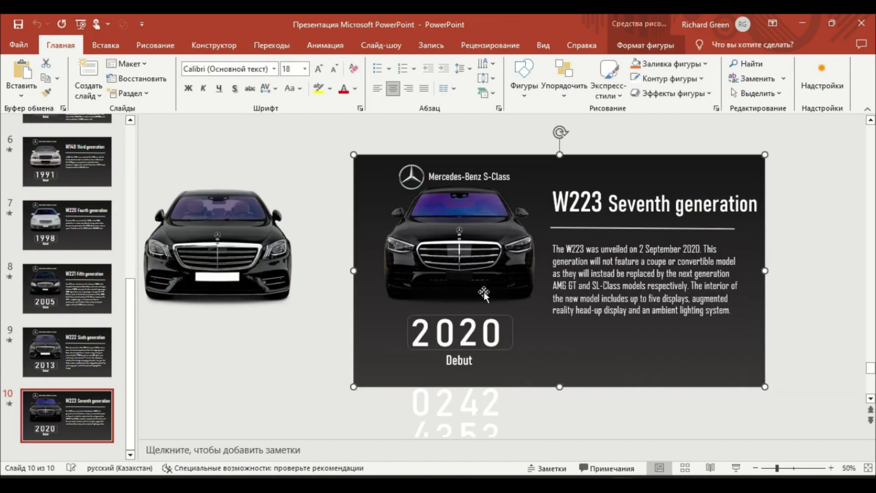
pyautogui.click(69, 404)
# Step: Apply the Morph transition to all ten slides and start the slideshow
pyautogui.hotkey('ctrl', 'a')
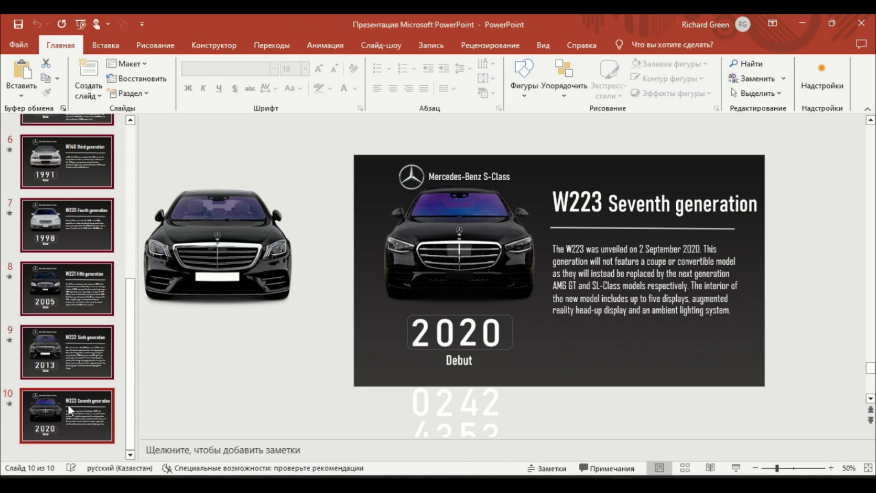
pyautogui.click(278, 45)
pyautogui.click(135, 76)
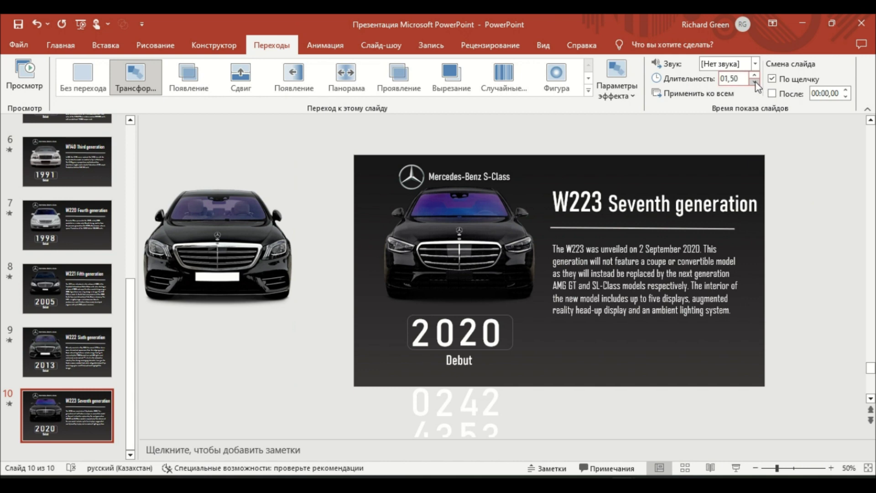
pyautogui.click(80, 26)
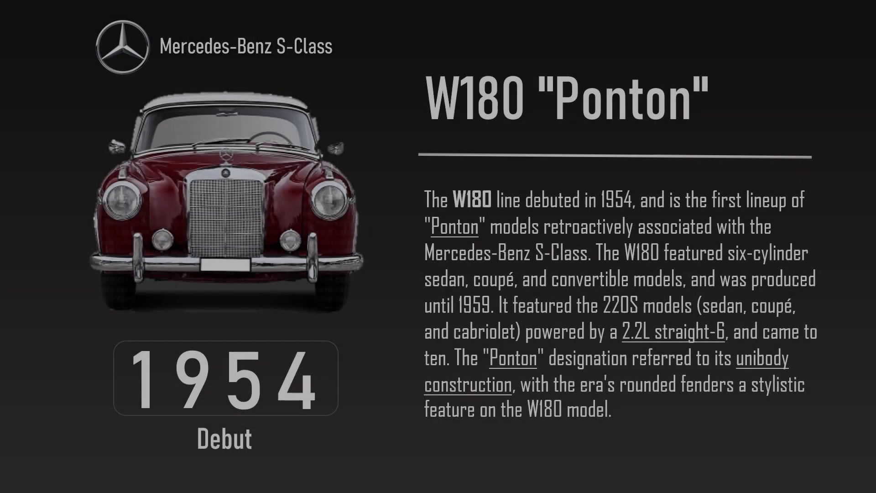